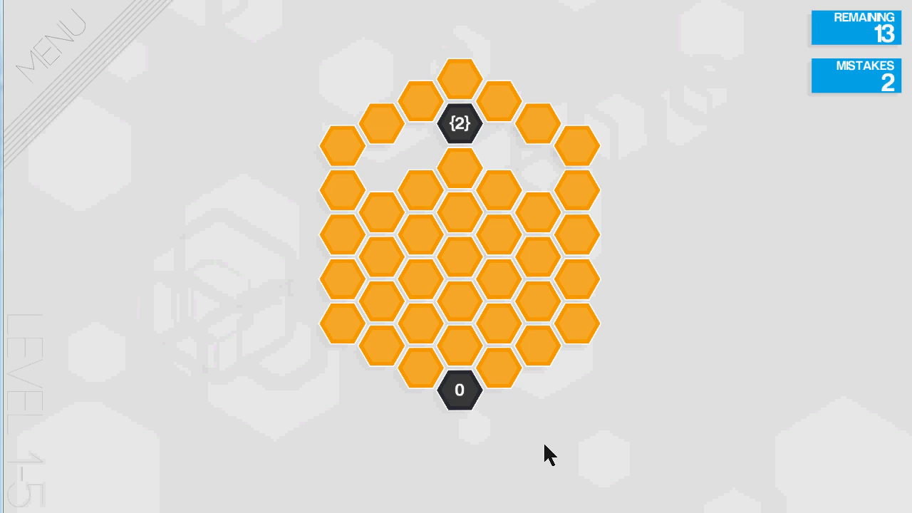
# Switch to the browser and open the sixcells repository's main page on GitHub
pyautogui.moveTo(460, 512)
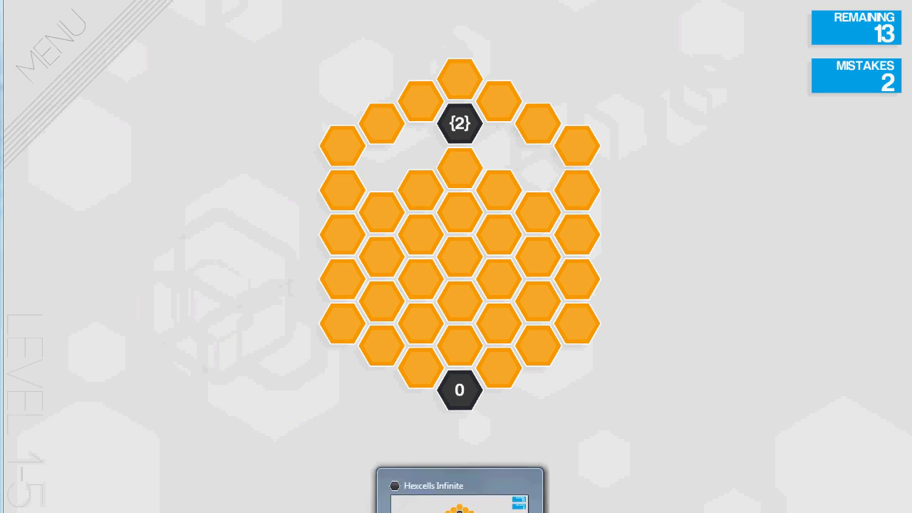
pyautogui.hotkey('alt', 'Tab')
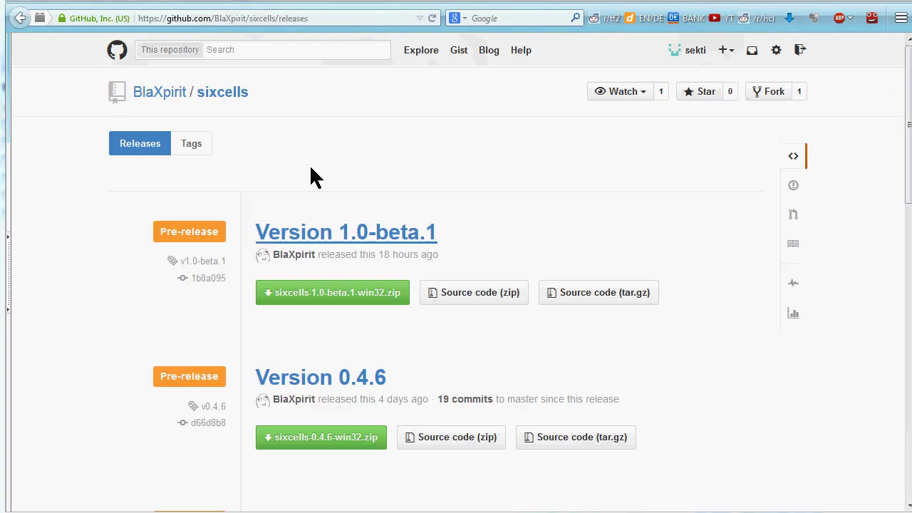
pyautogui.click(335, 18)
pyautogui.click(342, 19)
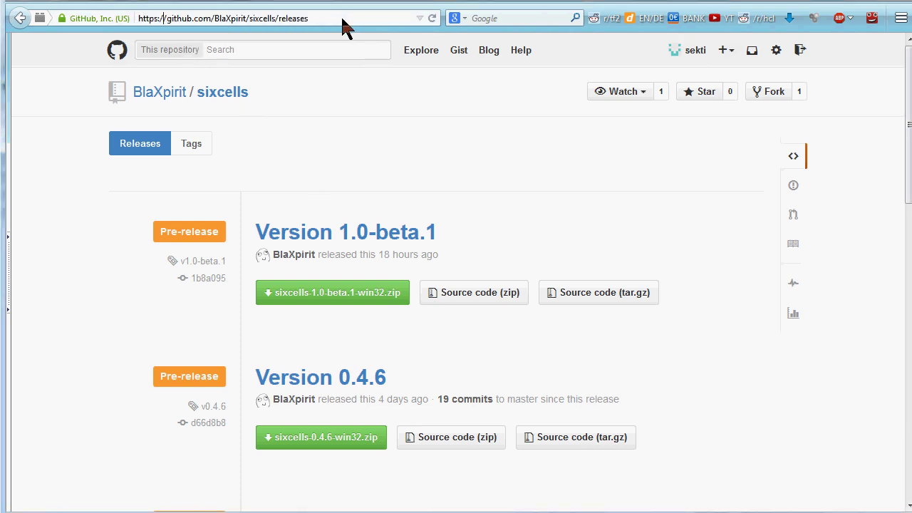
pyautogui.press('Left')
pyautogui.hotkey('shift', 'Right')
pyautogui.hotkey('shift', 'Right')
pyautogui.hotkey('shift', 'Right')
pyautogui.hotkey('shift', 'Right')
pyautogui.press('Right')
pyautogui.hotkey('shift', 'End')
pyautogui.press('BackSpace')
pyautogui.press('Return')
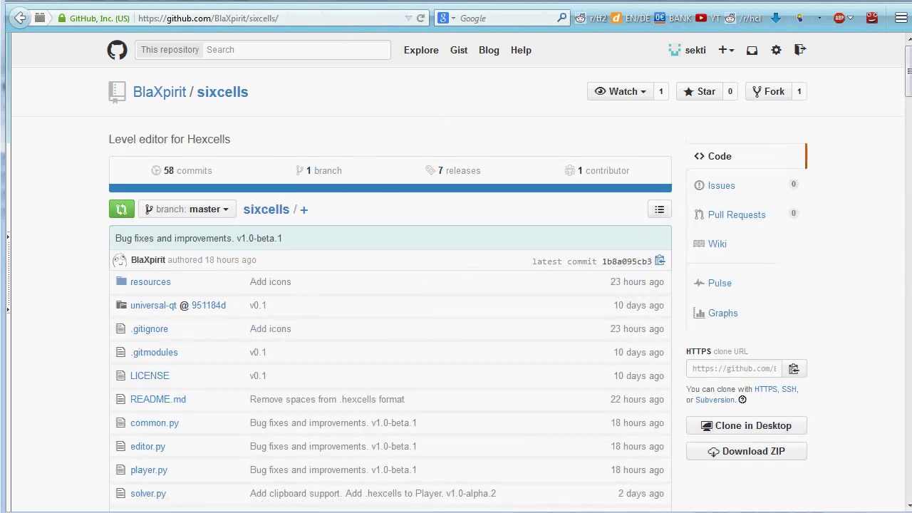
# Download sixcells-1.0-beta.1-win32.zip from the repository's releases, opening it with 7-Zip File Manager
pyautogui.moveTo(909, 62); pyautogui.dragTo(883, 448)
pyautogui.scroll(3, 387, 320)
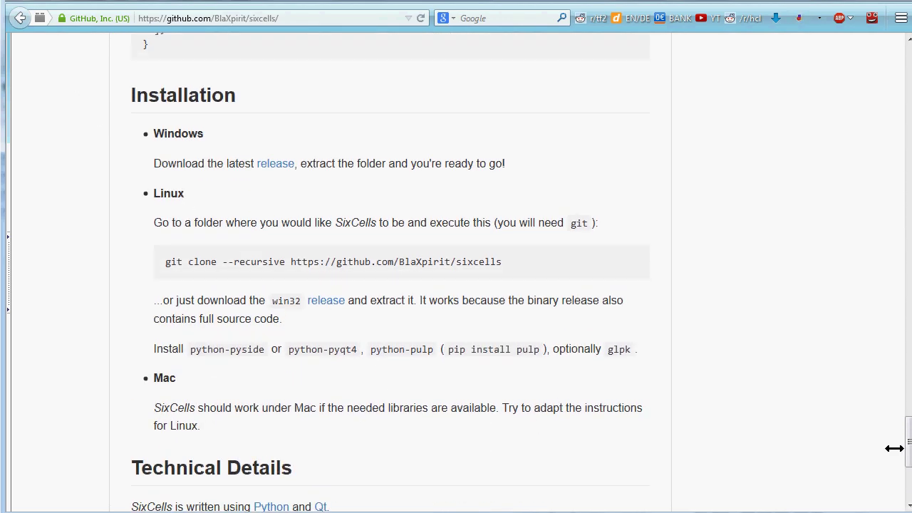
pyautogui.moveTo(905, 437); pyautogui.dragTo(898, 60)
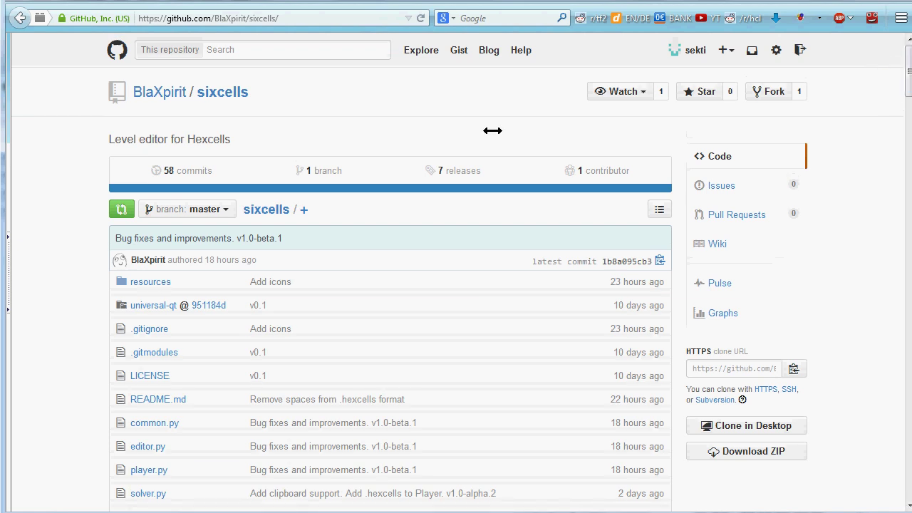
pyautogui.click(464, 172)
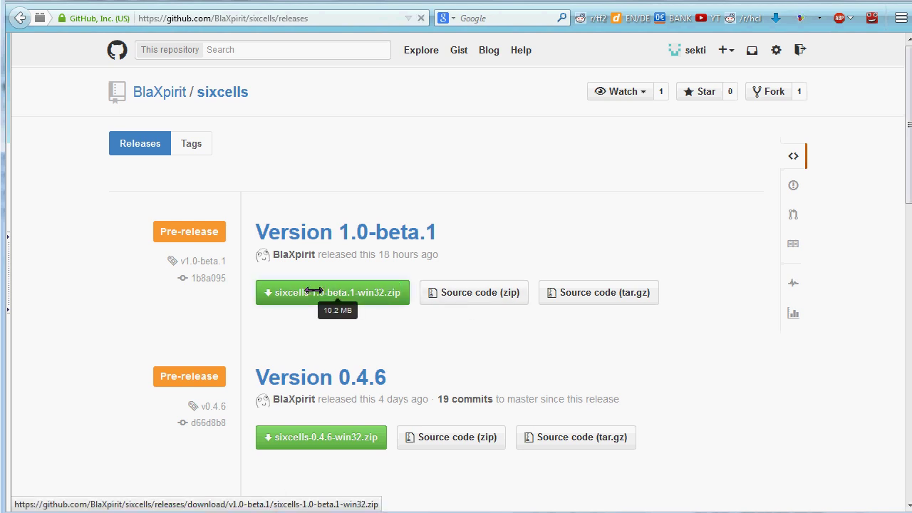
pyautogui.click(313, 290)
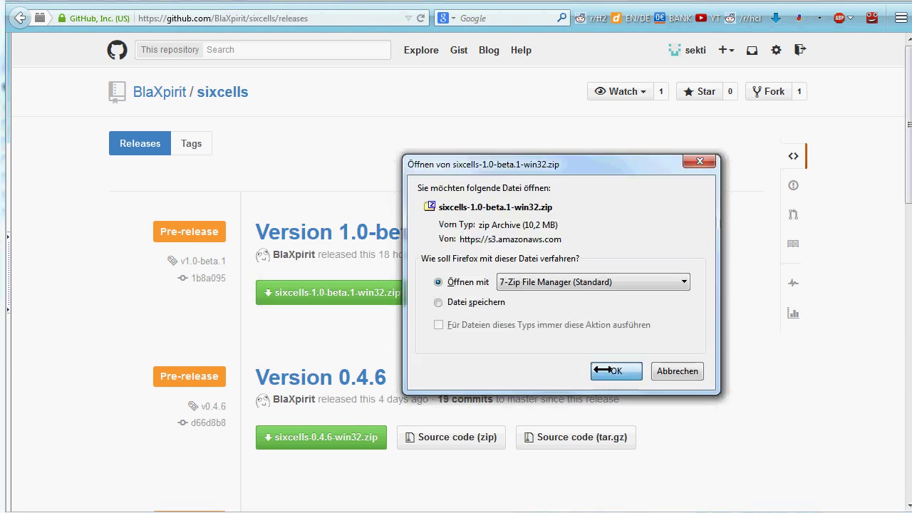
pyautogui.click(603, 369)
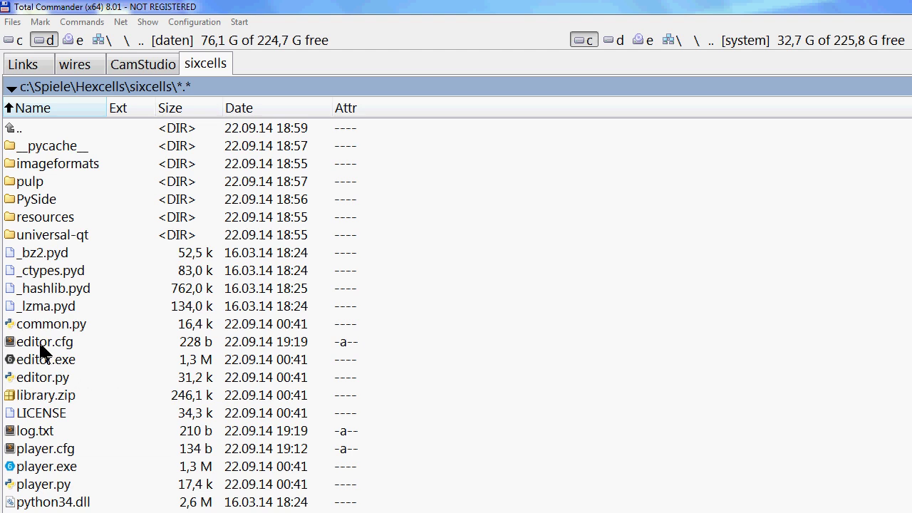
# Launch editor.exe from the c:\Spiele\Hexcells\sixcells folder in Total Commander
pyautogui.click(41, 359)
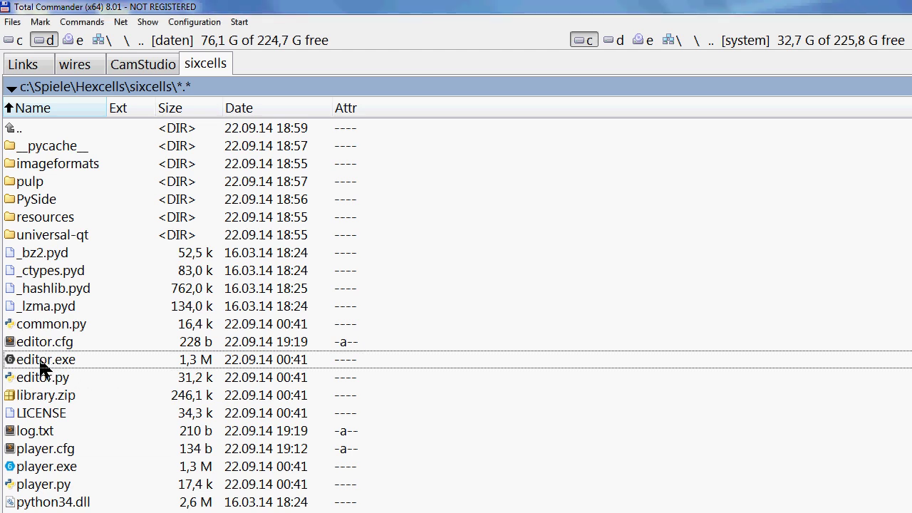
pyautogui.press('Escape')
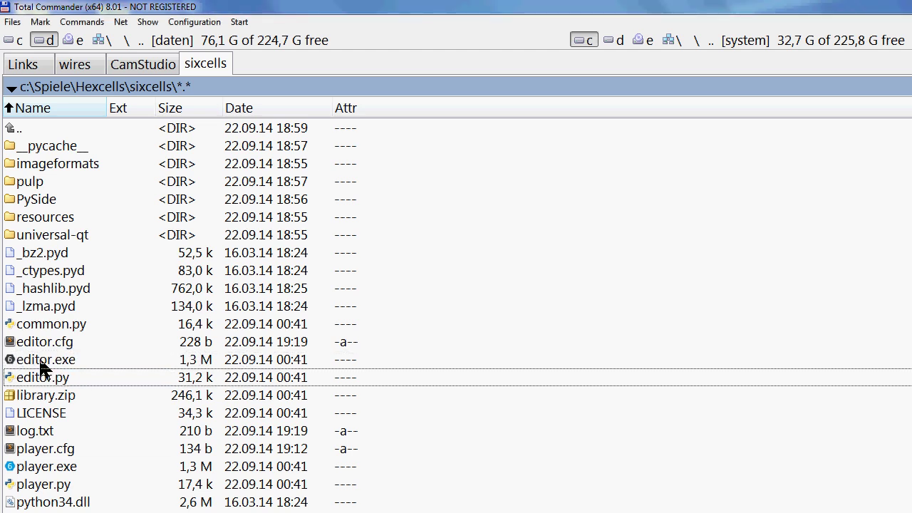
pyautogui.doubleClick(41, 362)
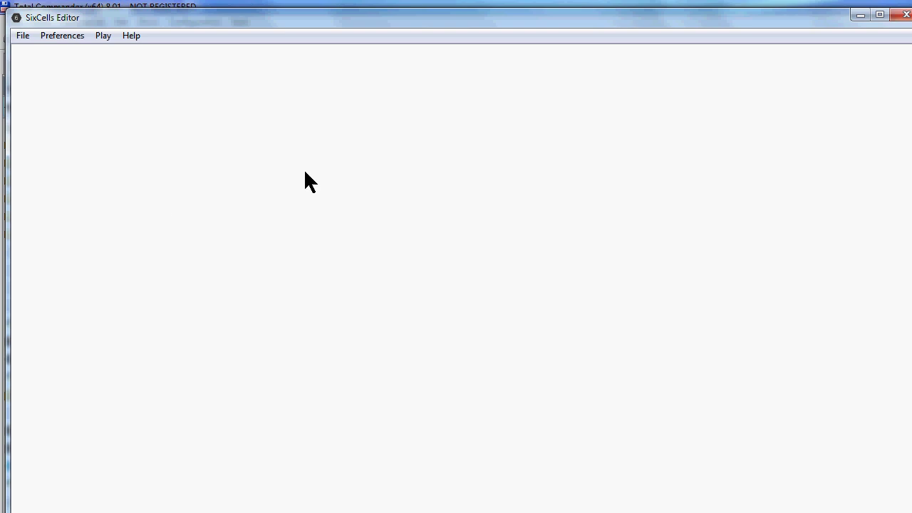
# Place seven black cells in an arch, four rising to a peak and three descending from it
pyautogui.click(106, 175)
pyautogui.click(128, 152)
pyautogui.click(158, 134)
pyautogui.click(189, 116)
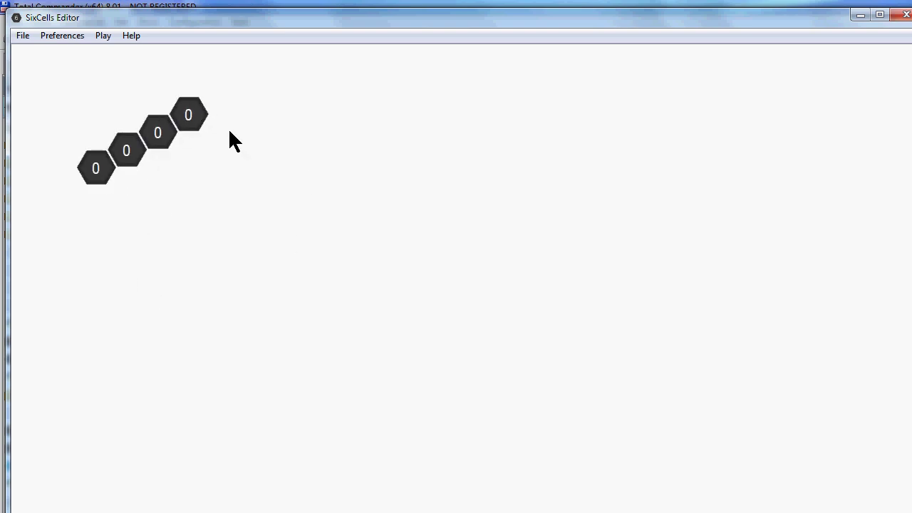
pyautogui.click(226, 138)
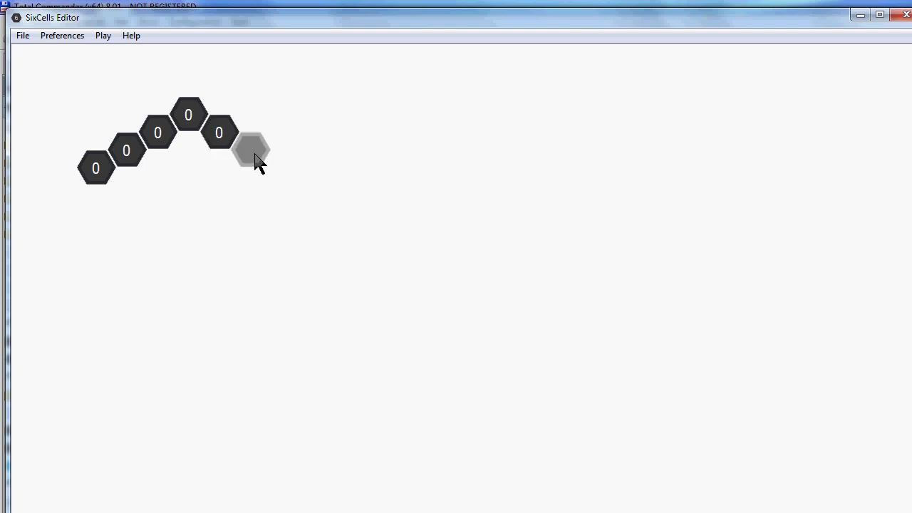
pyautogui.click(254, 153)
pyautogui.click(279, 174)
# Place three separate cells below the arch and delete them again
pyautogui.click(281, 222)
pyautogui.click(194, 191)
pyautogui.click(201, 291)
pyautogui.rightClick(194, 187)
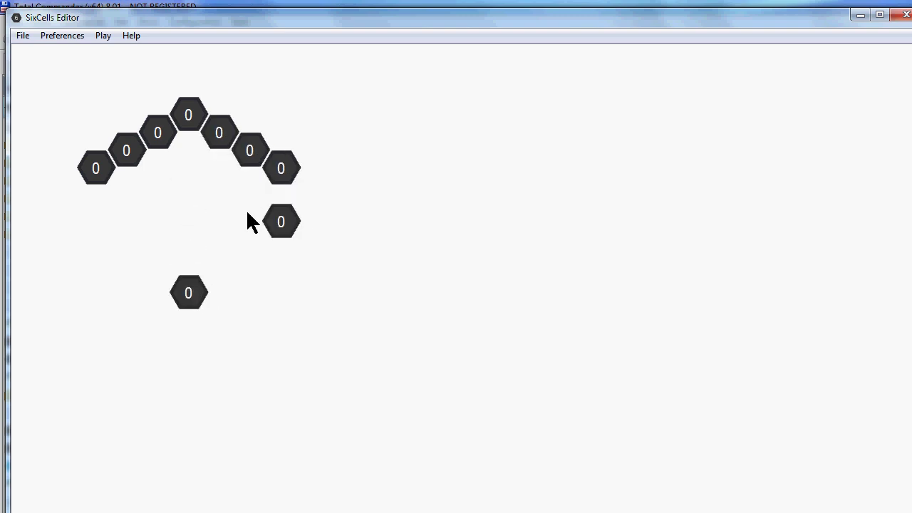
pyautogui.rightClick(282, 225)
pyautogui.rightClick(199, 298)
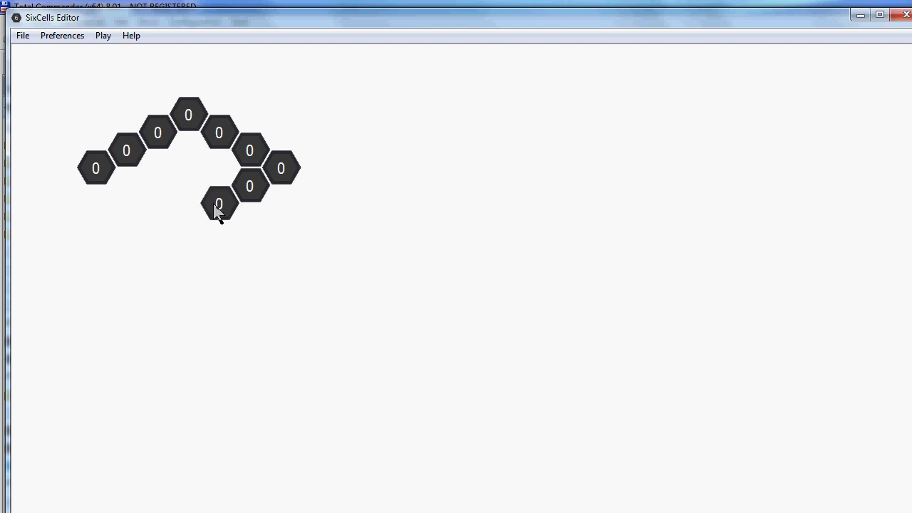
# Add black cells along the lower edge and inside the arch to complete a 16-cell diamond
pyautogui.click(189, 224)
pyautogui.click(158, 207)
pyautogui.click(128, 191)
pyautogui.click(158, 170)
pyautogui.click(188, 151)
pyautogui.click(188, 187)
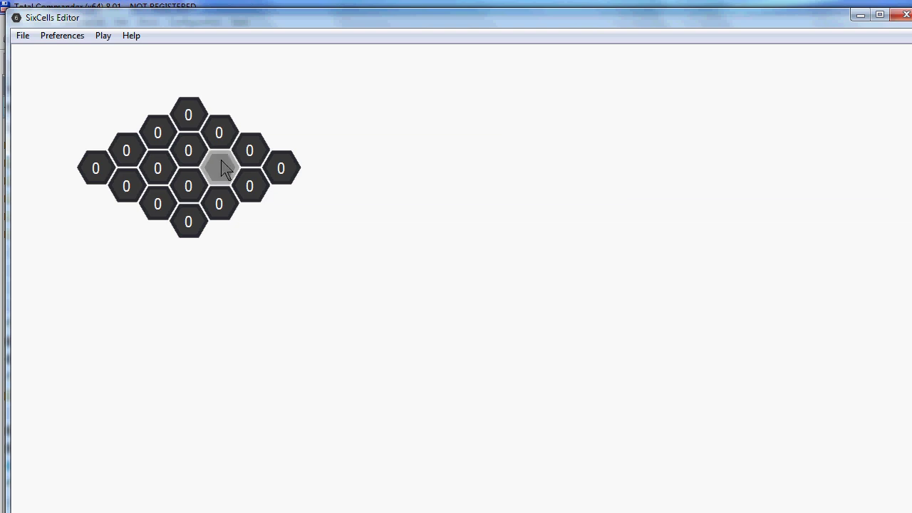
pyautogui.click(220, 168)
# Replace the two lower cells in each column beside the diamond's central column with blue cells
pyautogui.click(220, 212)
pyautogui.click(223, 176)
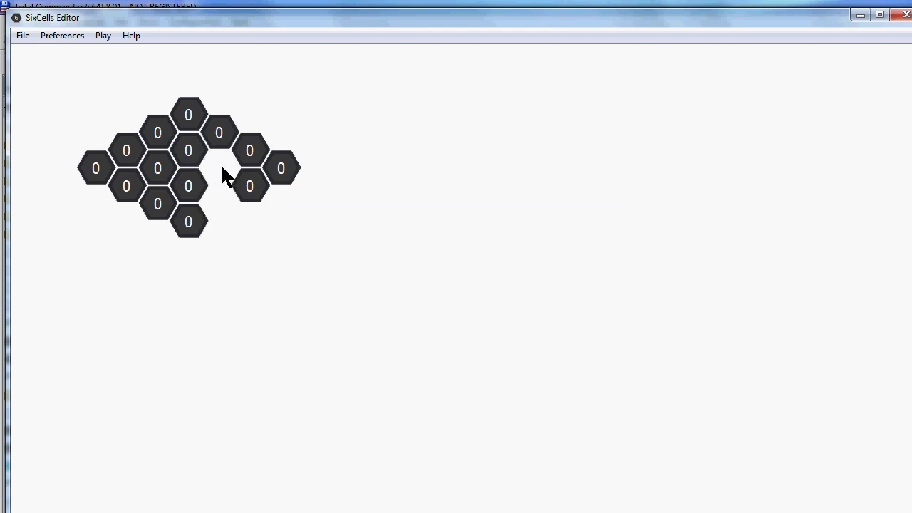
pyautogui.click(222, 175)
pyautogui.click(220, 206)
pyautogui.click(157, 210)
pyautogui.click(158, 178)
pyautogui.click(156, 171)
pyautogui.click(154, 201)
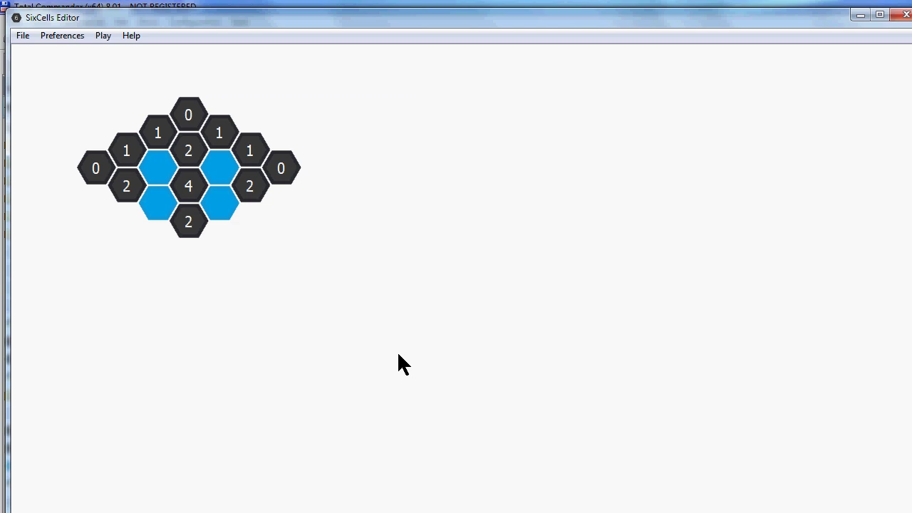
# Preview the level in a playtest, return to the editor and mark the leftmost 0 cell as revealed at the start
pyautogui.press('Tab')
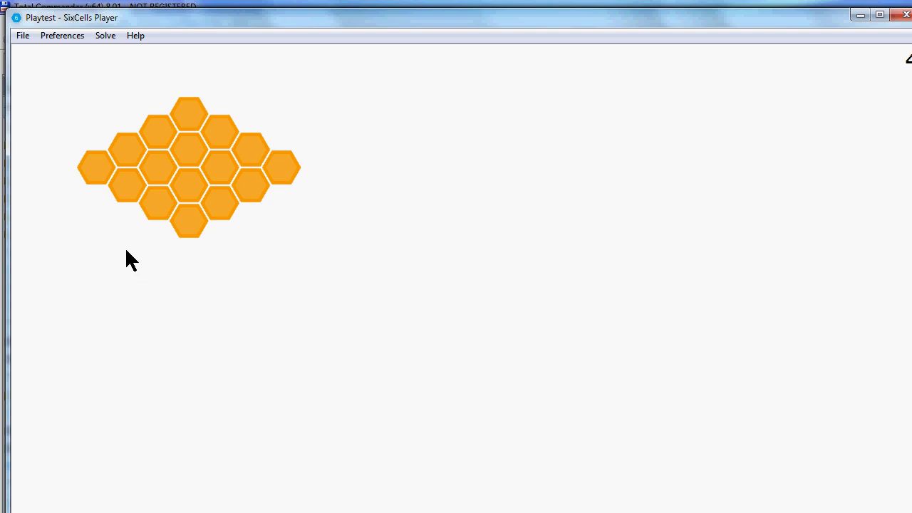
pyautogui.press('Tab')
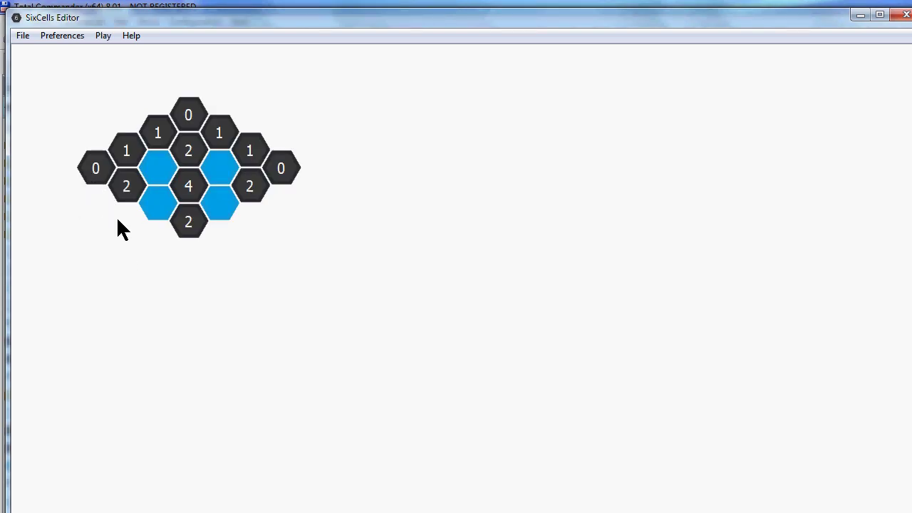
pyautogui.click(97, 178)
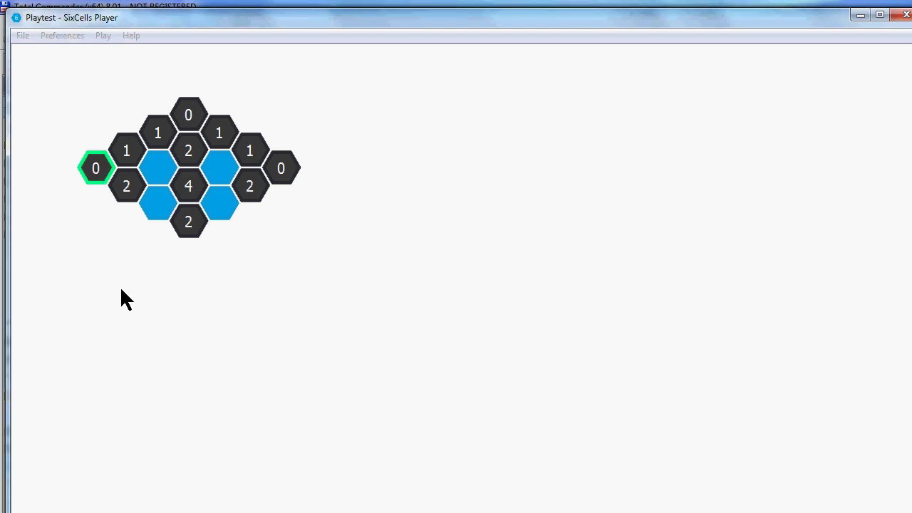
# Playtest the level, uncovering the black cells around the upper edge and marking the two blue cells on the left half, and return to the editor
pyautogui.press('Tab')
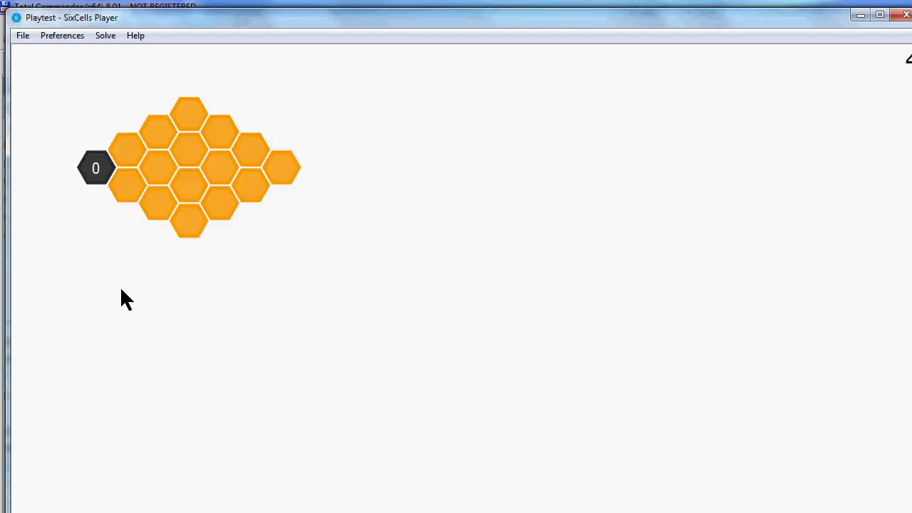
pyautogui.rightClick(122, 152)
pyautogui.rightClick(132, 186)
pyautogui.click(159, 206)
pyautogui.click(158, 168)
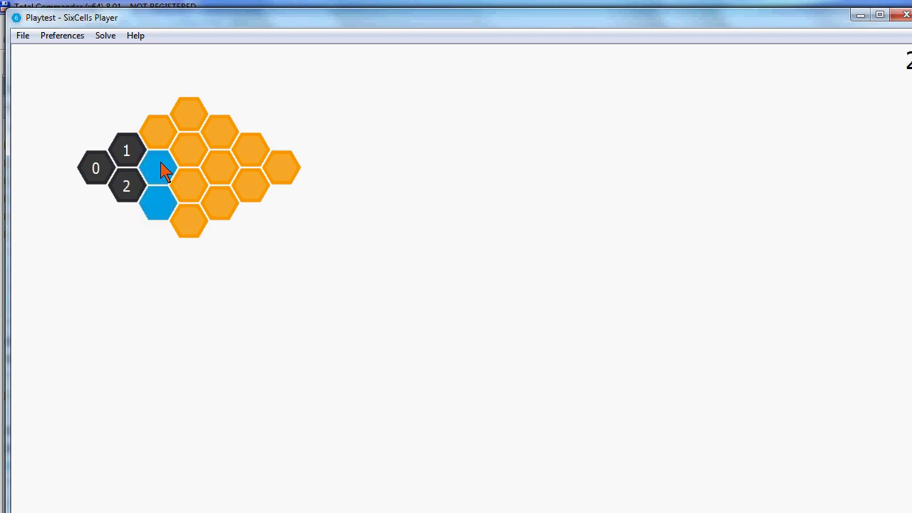
pyautogui.rightClick(158, 136)
pyautogui.rightClick(188, 122)
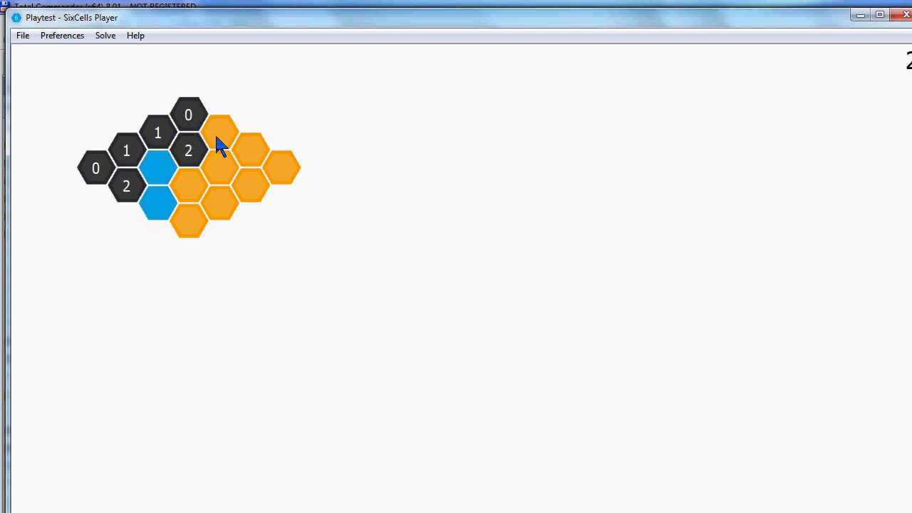
pyautogui.rightClick(216, 138)
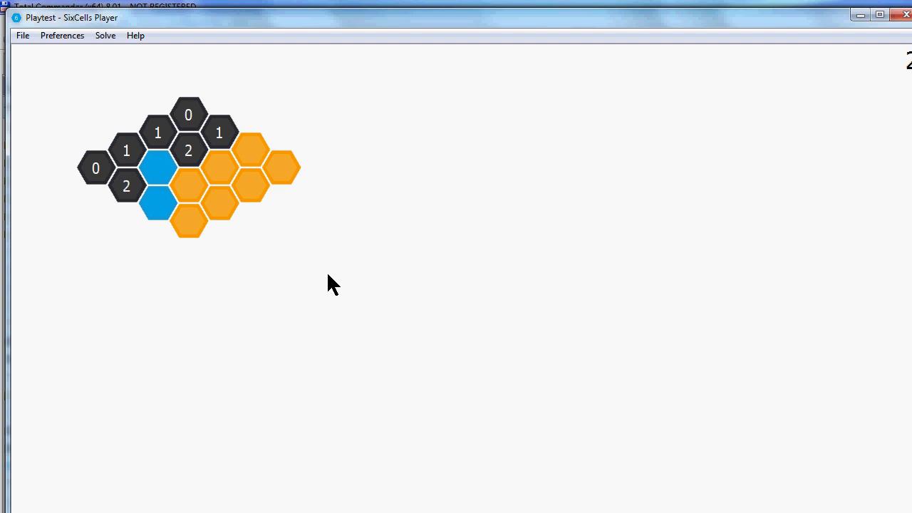
pyautogui.press('Escape')
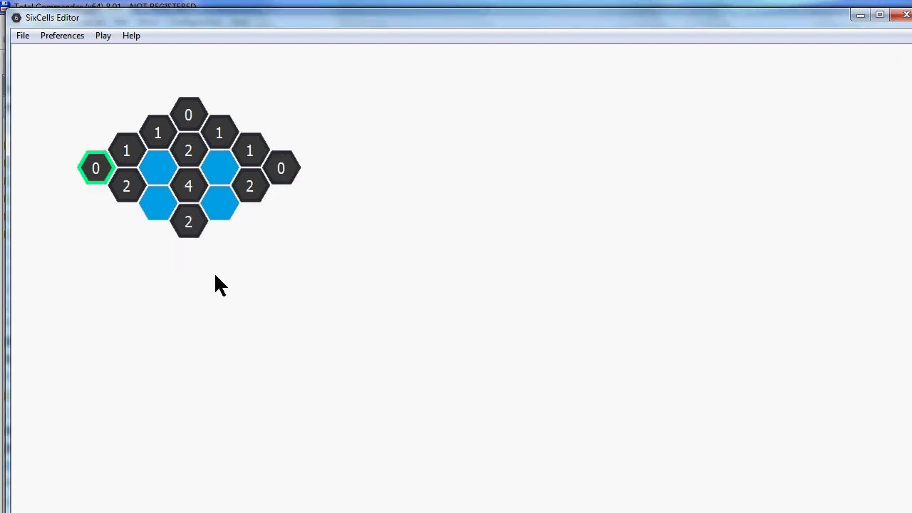
# Set the 2 cell below the diamond's peak to show -2-, and try the hint styles on the left 2 cell
pyautogui.click(189, 158)
pyautogui.click(189, 151)
pyautogui.click(193, 162)
pyautogui.click(194, 163)
pyautogui.click(122, 191)
pyautogui.click(127, 199)
# Resume the playtest, solve all remaining black and blue cells, and return to the editor
pyautogui.hotkey('shift', 'Tab')
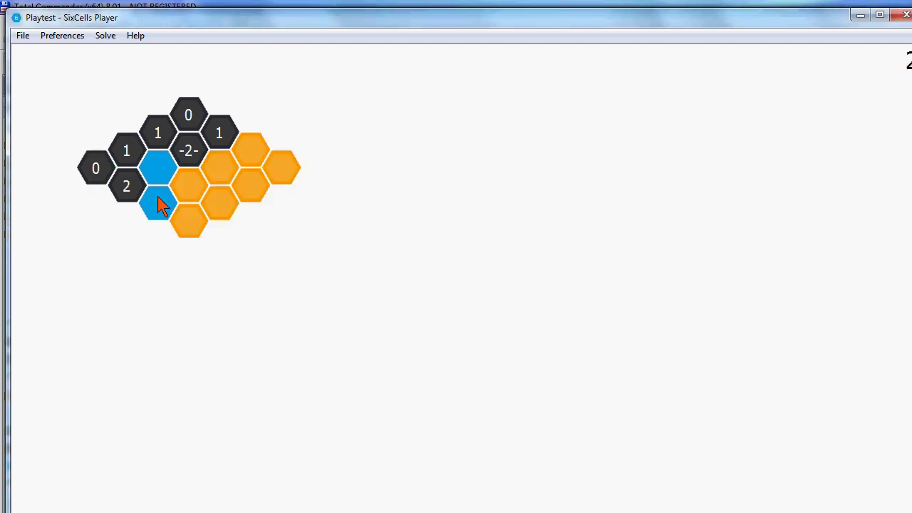
pyautogui.click(194, 191)
pyautogui.rightClick(221, 174)
pyautogui.click(249, 159)
pyautogui.click(254, 191)
pyautogui.rightClick(221, 206)
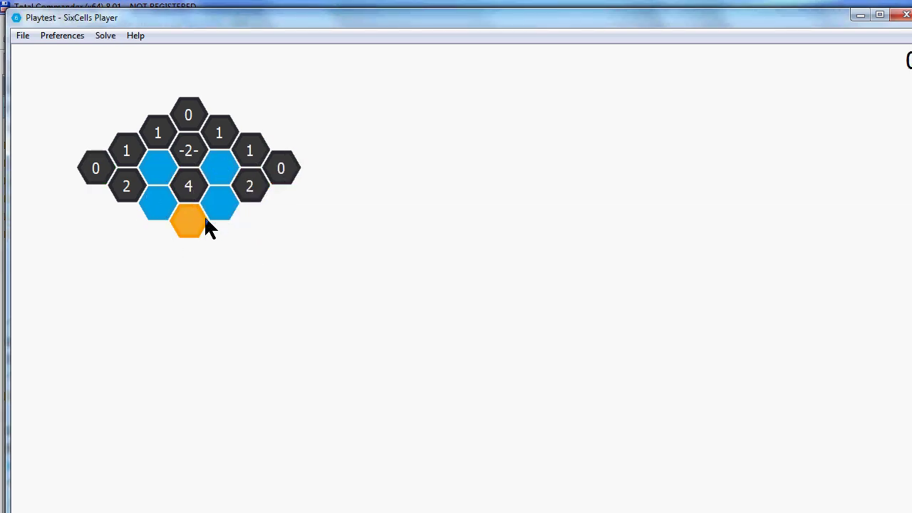
pyautogui.click(200, 218)
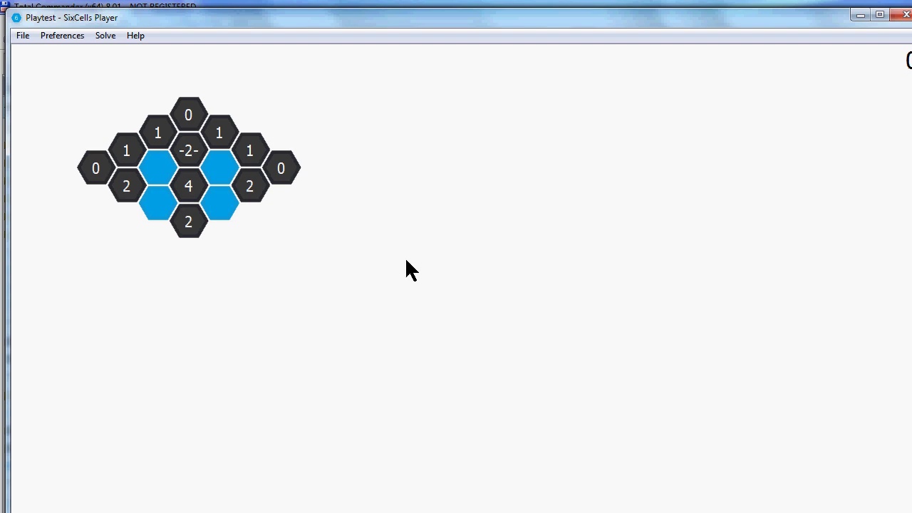
pyautogui.hotkey('shift', 'Tab')
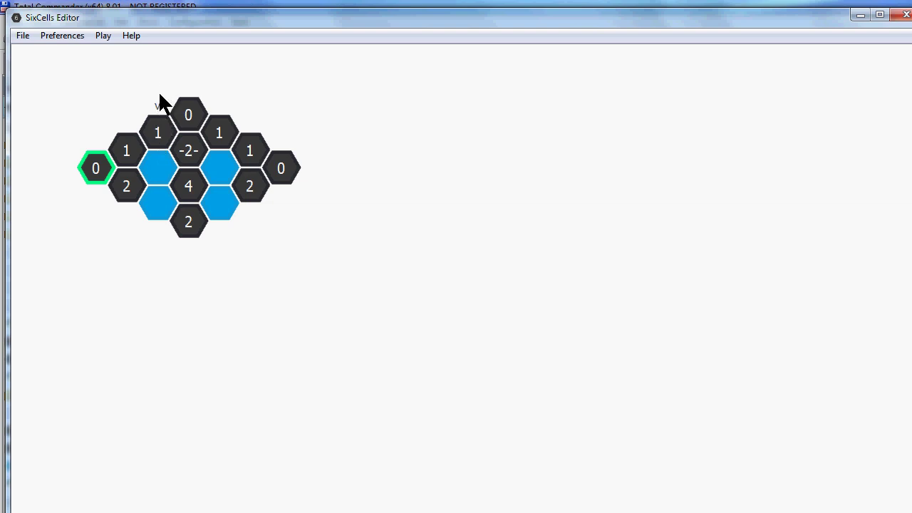
# Try adding column and diagonal number hints outside the diamond's upper edges
pyautogui.click(159, 100)
pyautogui.click(136, 117)
pyautogui.click(159, 108)
pyautogui.click(135, 120)
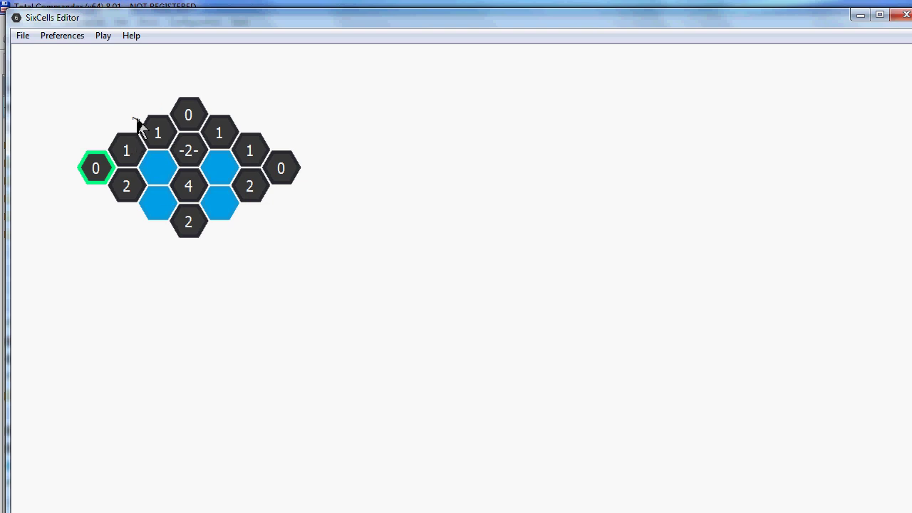
pyautogui.click(220, 106)
pyautogui.click(223, 110)
pyautogui.click(224, 112)
# Start a new playtest of the level and let the solver carry out One Step
pyautogui.press('Tab')
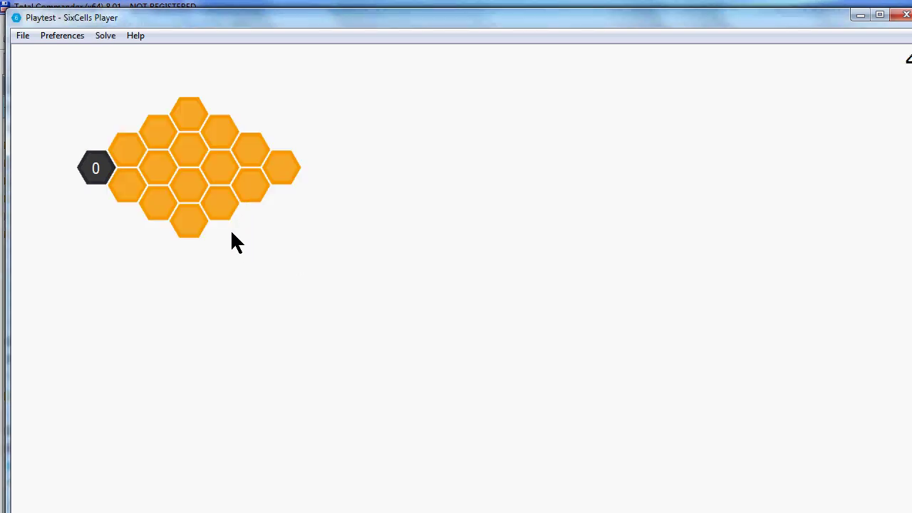
pyautogui.click(103, 35)
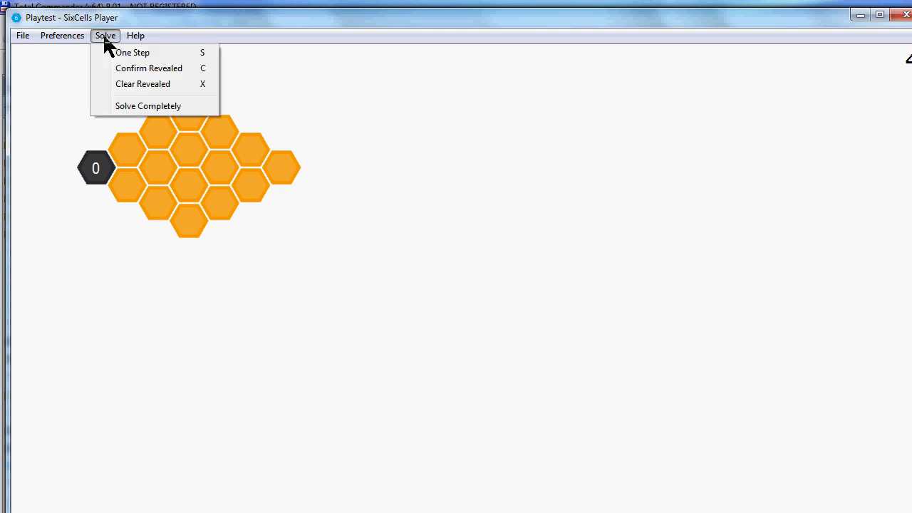
pyautogui.click(111, 54)
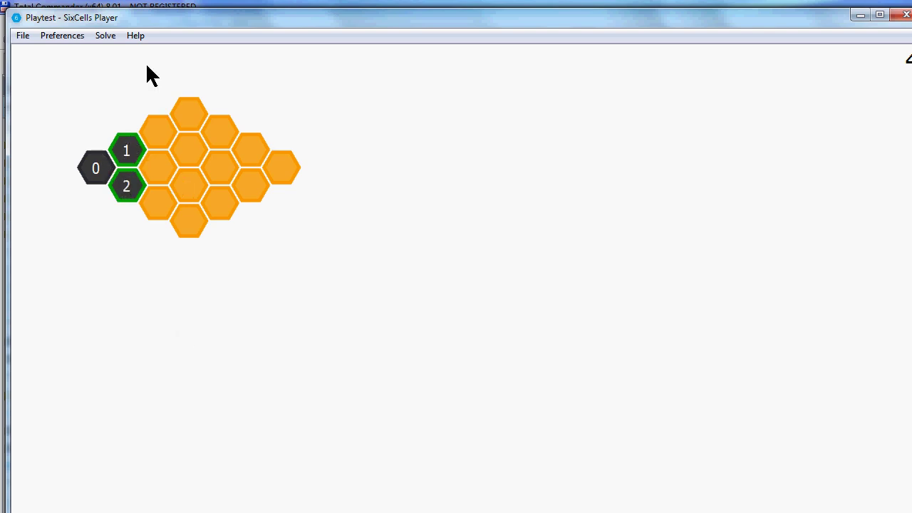
# Run the solver one step at a time through the remaining diamond cells, and return to the editor
pyautogui.click(104, 35)
pyautogui.click(104, 35)
pyautogui.press('s')
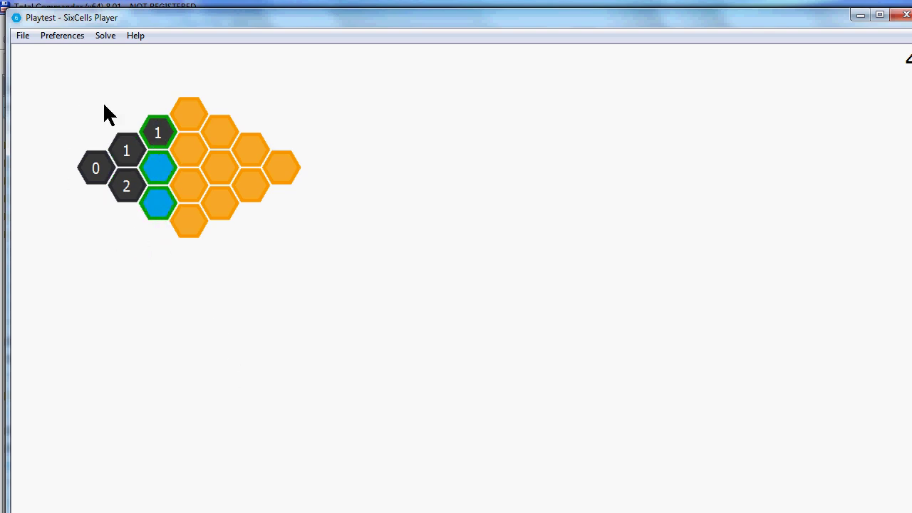
pyautogui.press('s')
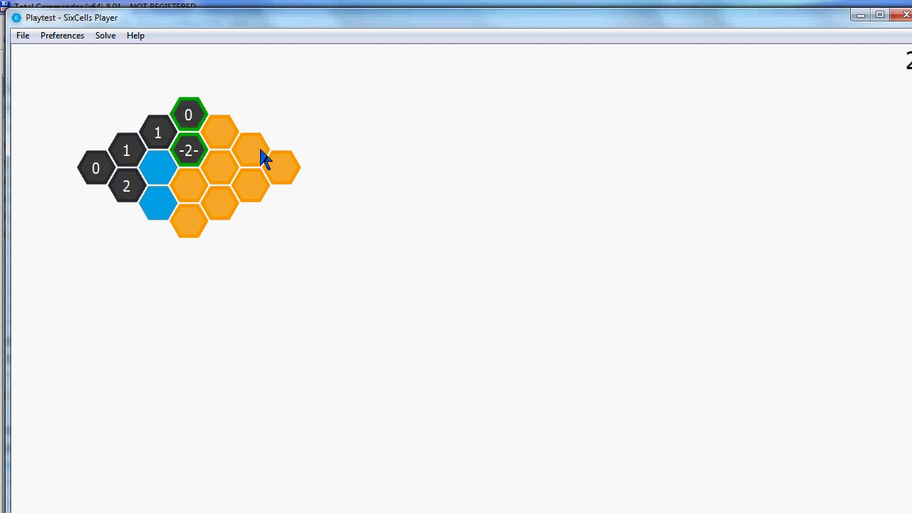
pyautogui.press('s')
pyautogui.press('s')
pyautogui.press('s')
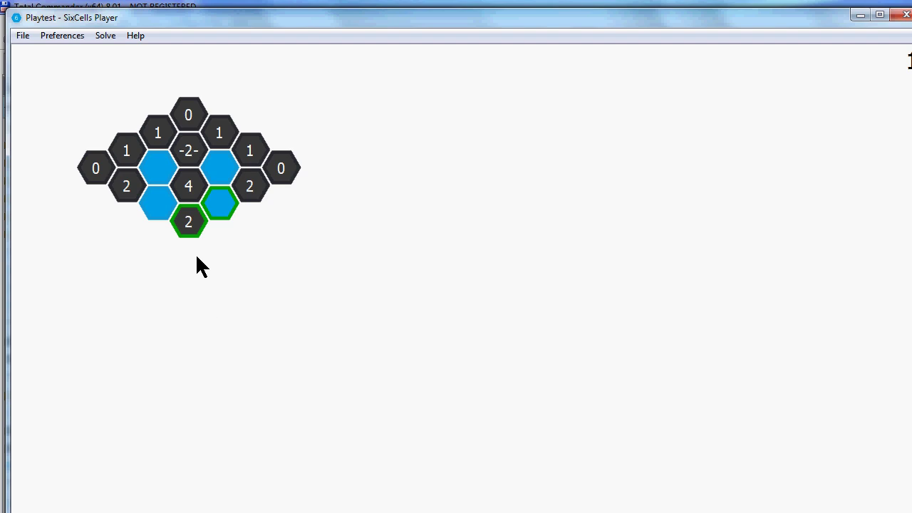
pyautogui.press('Escape')
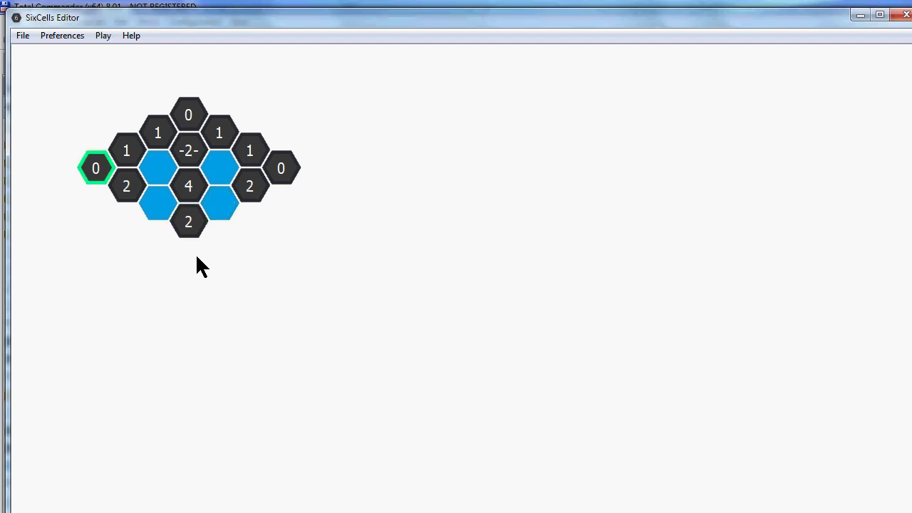
# Change the -2- hint below the diamond's peak to a plain 2
pyautogui.click(193, 153)
pyautogui.click(193, 154)
pyautogui.press('Tab')
pyautogui.press('Tab')
pyautogui.click(107, 35)
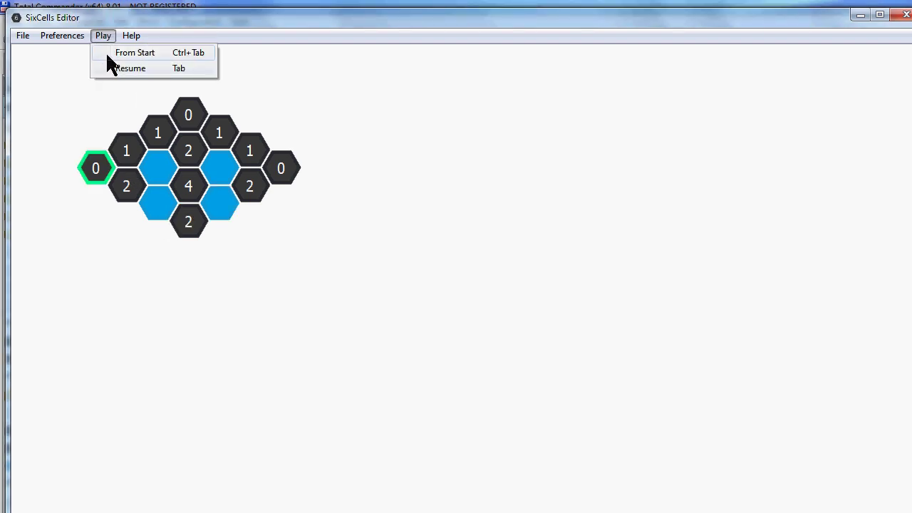
pyautogui.click(108, 37)
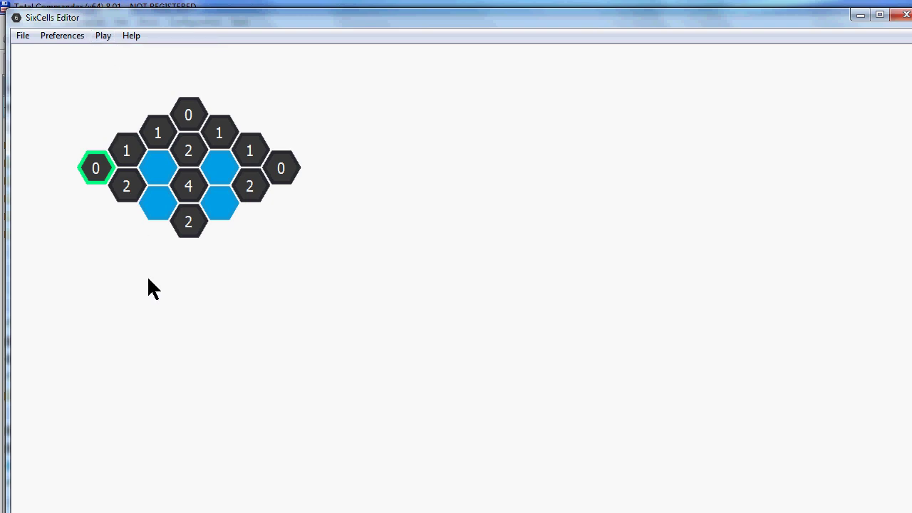
# Restart the playtest from the beginning, let the solver uncover all the cells it can, and return to the editor
pyautogui.press('Tab')
pyautogui.press('Tab')
pyautogui.press('Tab')
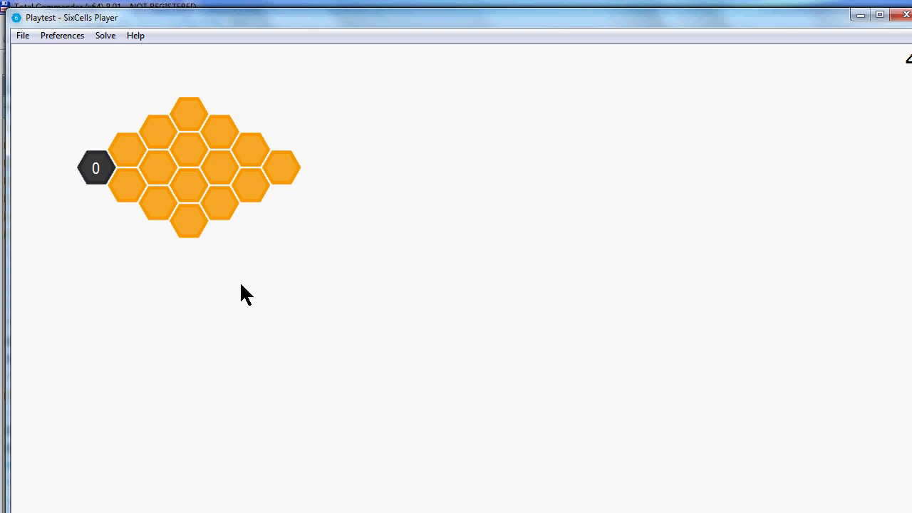
pyautogui.hotkey('shift', 's')
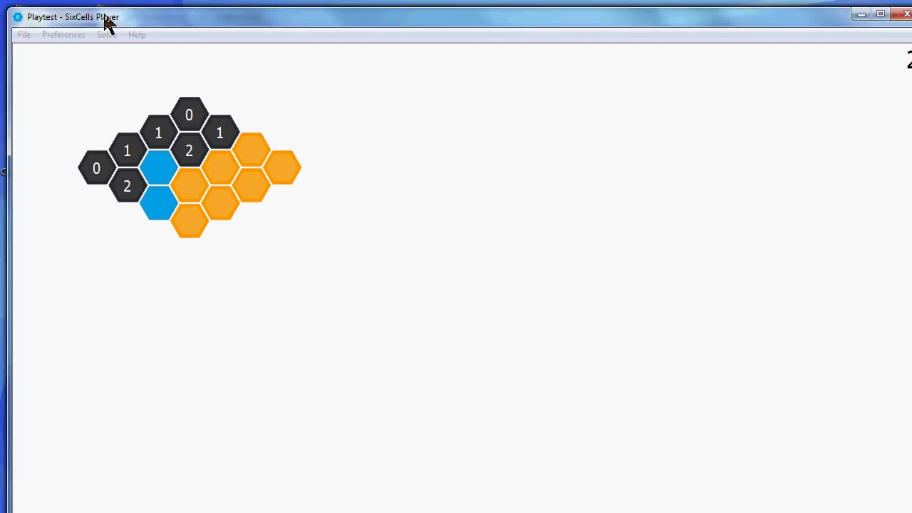
pyautogui.press('Escape')
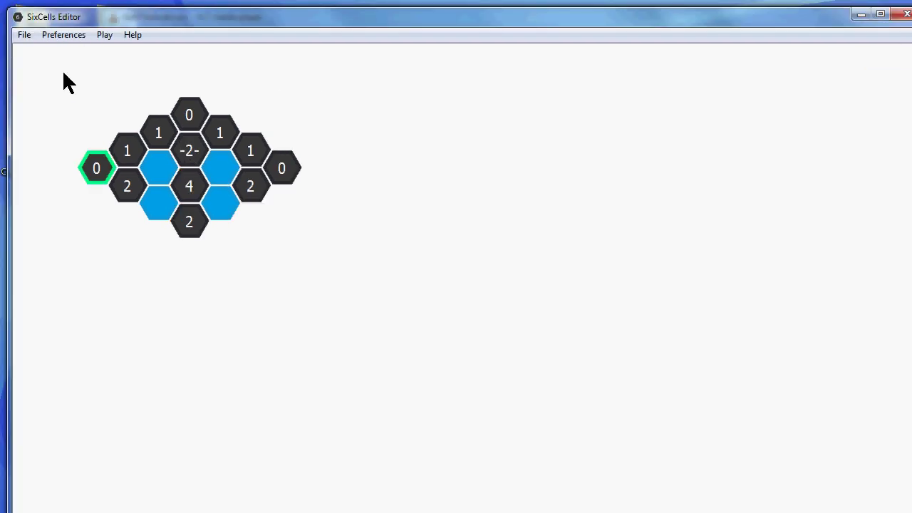
# In the level information, enter the author's name and set the title to "Awesome Level"
pyautogui.click(23, 35)
pyautogui.click(45, 123)
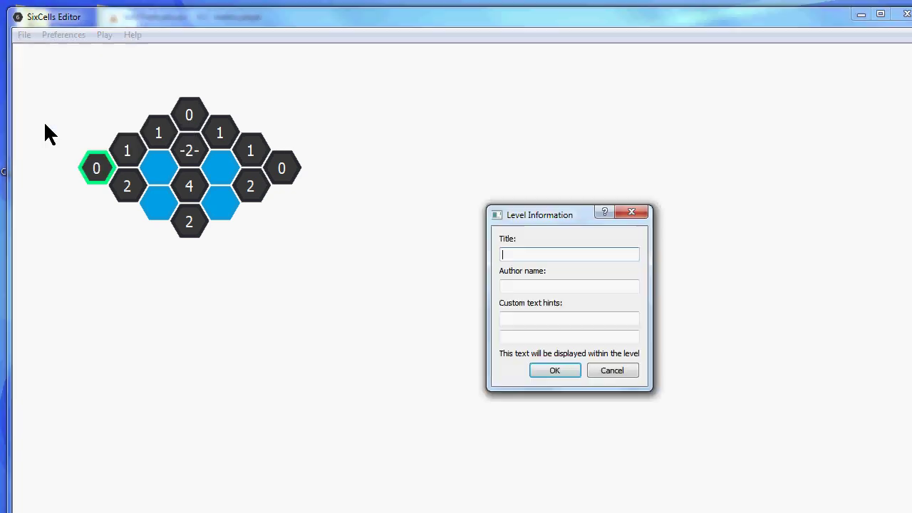
pyautogui.click(543, 288)
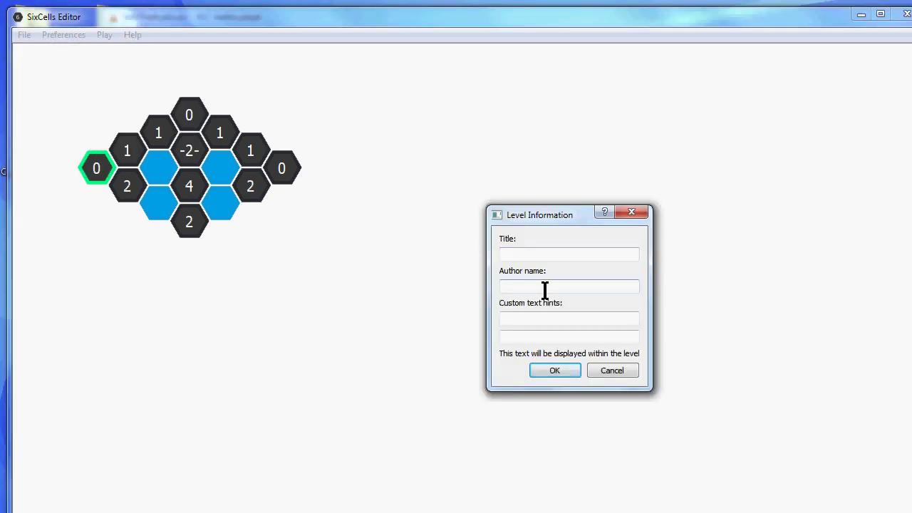
pyautogui.write('sekti')
pyautogui.hotkey('shift', 'Tab')
pyautogui.write('Awesome Level')
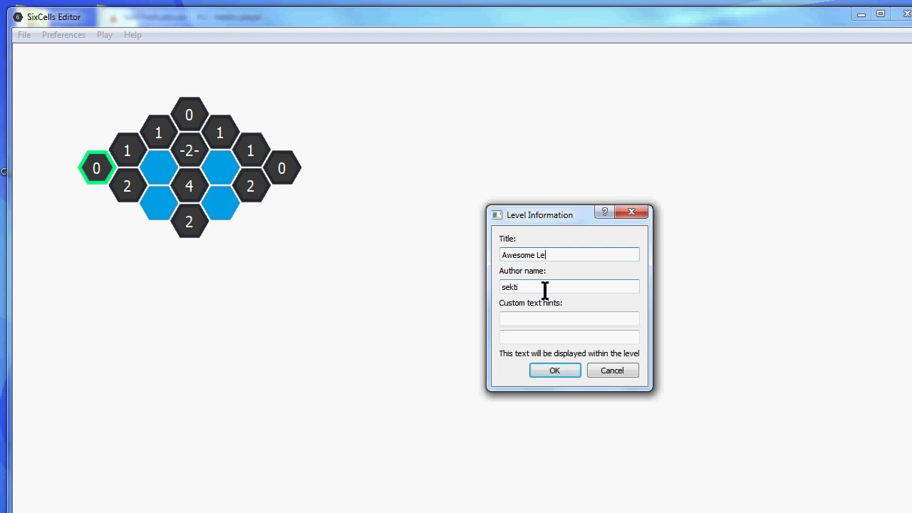
pyautogui.press('Tab')
pyautogui.press('Tab')
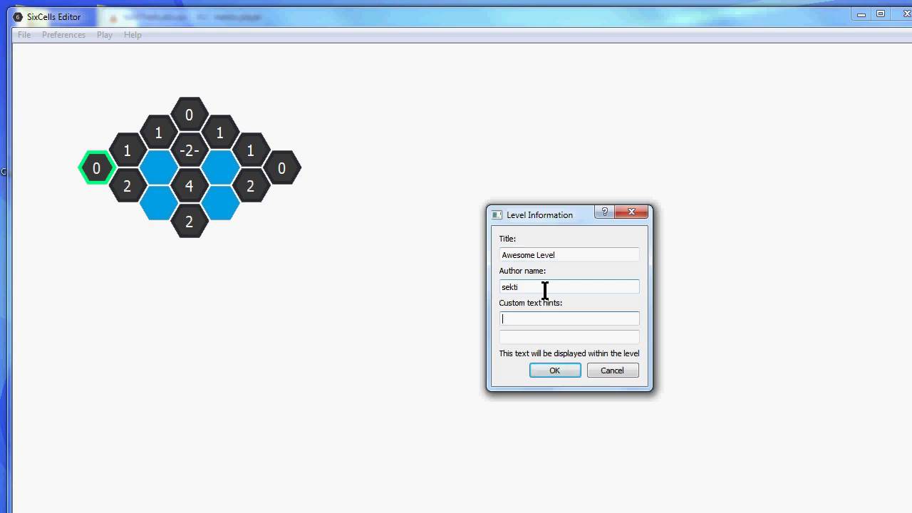
# Enter "Witty Comment" as the second custom text hint and accept the level information
pyautogui.click(524, 319)
pyautogui.click(511, 338)
pyautogui.write('Witty Comment')
pyautogui.press('Return')
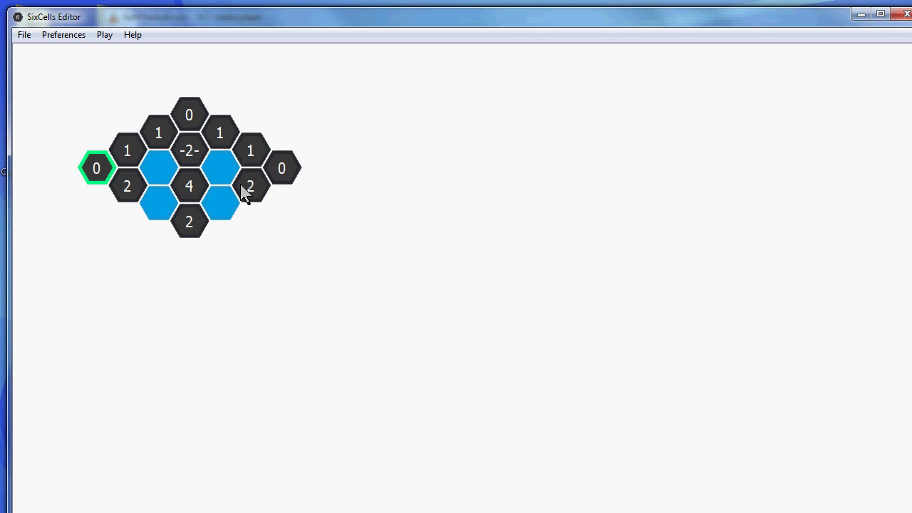
# Resume the playtest, shrink its window to check the title, author and comment display, and return to the editor
pyautogui.press('Tab')
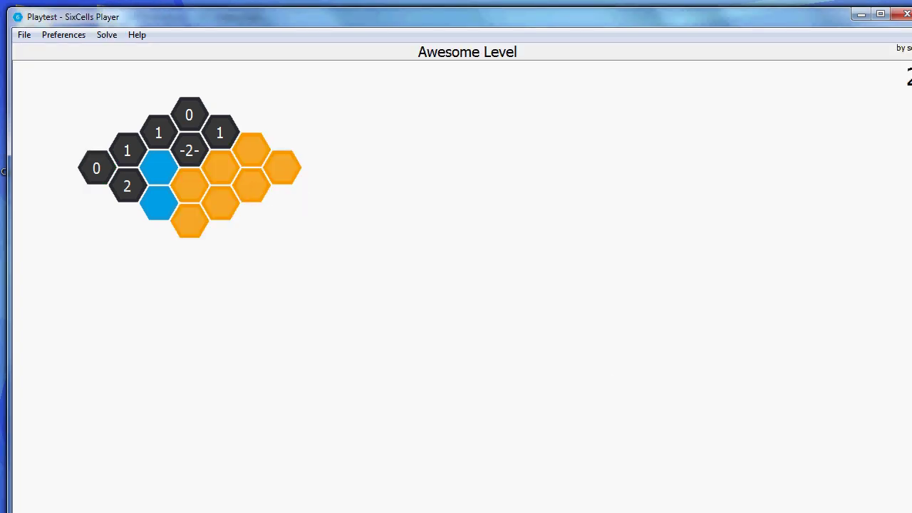
pyautogui.moveTo(911, 512); pyautogui.dragTo(900, 501)
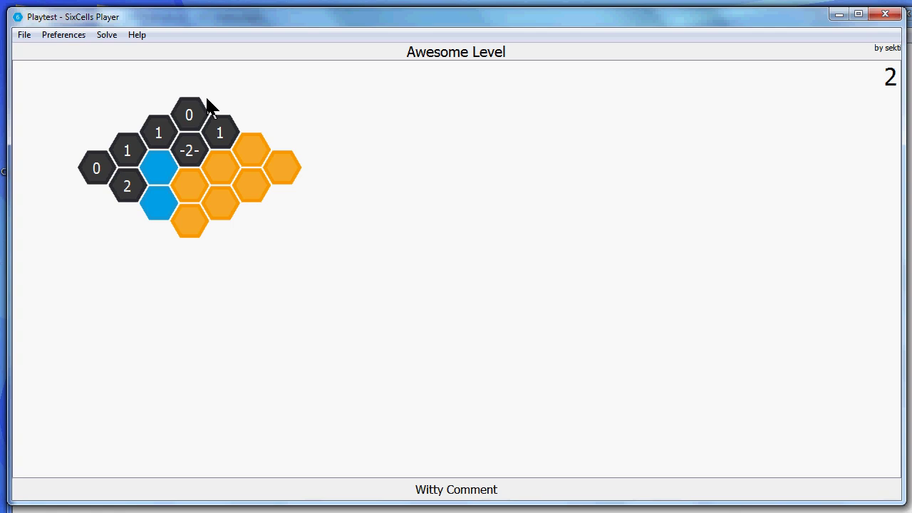
pyautogui.press('Escape')
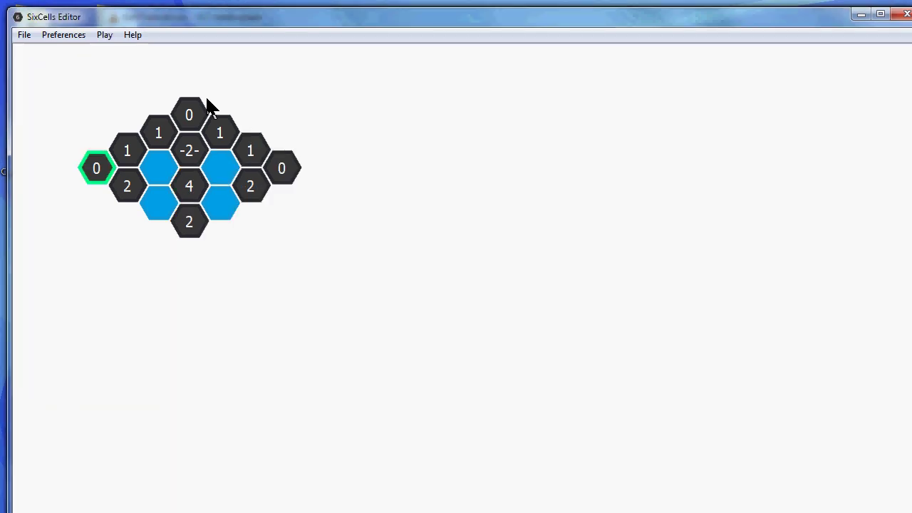
# Copy the level to the clipboard and paste its code into the untitled document in Sublime Text
pyautogui.click(24, 35)
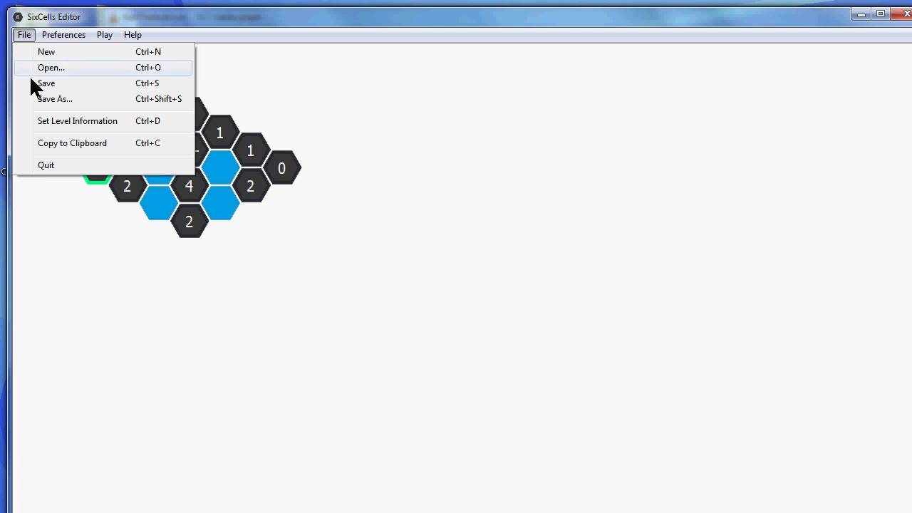
pyautogui.click(41, 146)
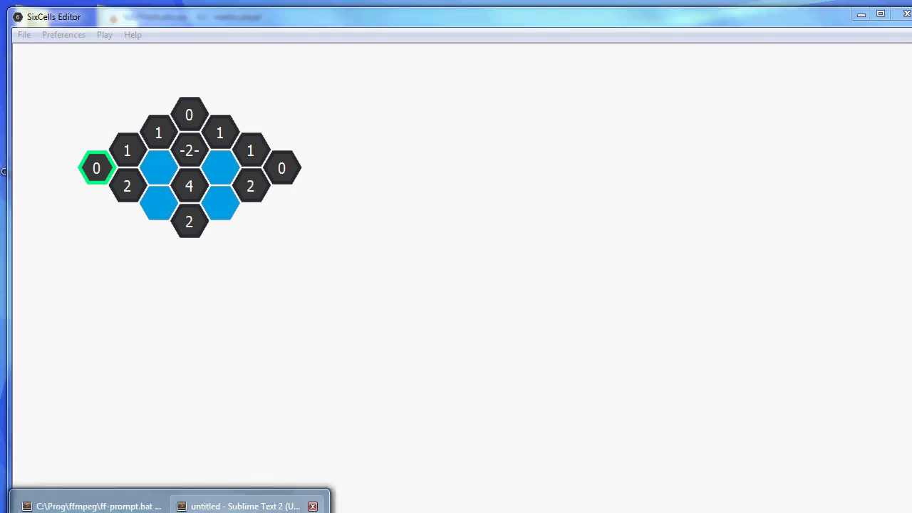
pyautogui.click(247, 504)
pyautogui.hotkey('ctrl', 'v')
pyautogui.scroll(2, 243, 268)
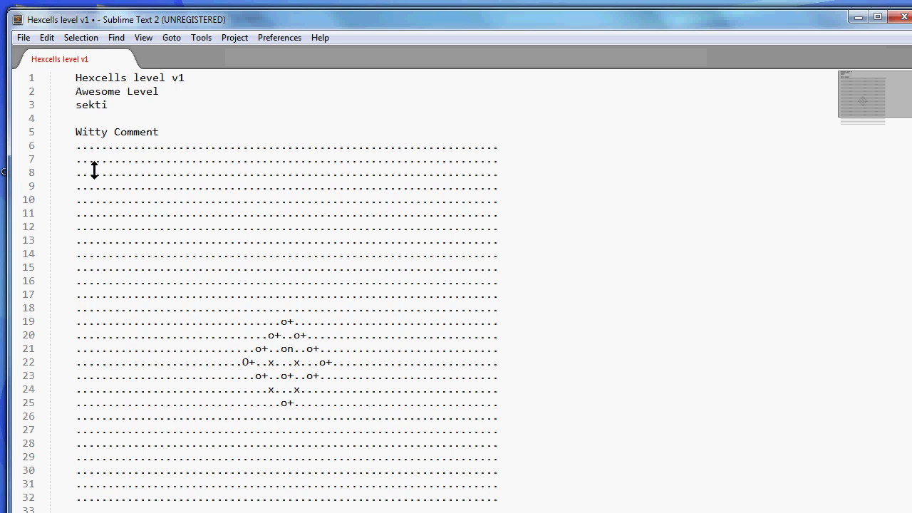
# Examine the pasted level code, from the header lines with title, author and comment to the grid of cell symbols
pyautogui.moveTo(76, 78); pyautogui.dragTo(208, 419)
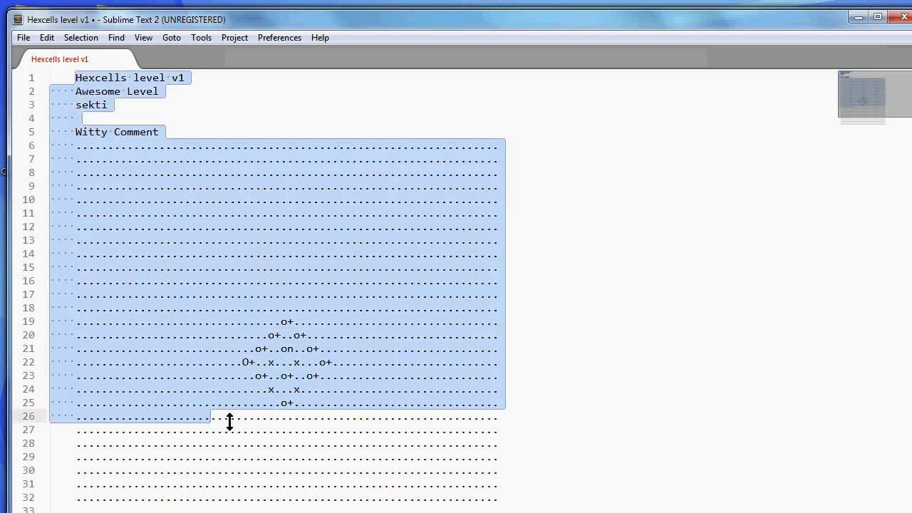
pyautogui.click(231, 427)
pyautogui.click(73, 77)
pyautogui.moveTo(73, 78); pyautogui.dragTo(46, 71)
pyautogui.click(178, 131)
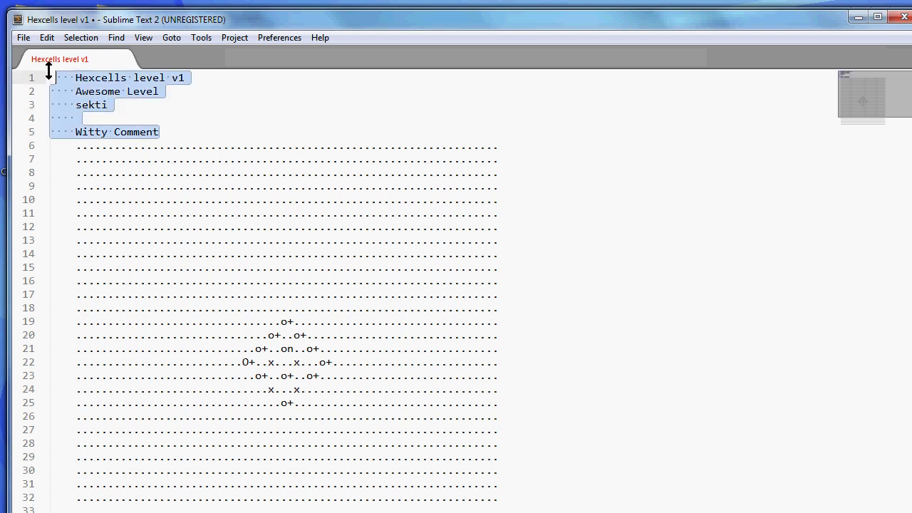
pyautogui.click(344, 321)
pyautogui.scroll(-3, 285, 332)
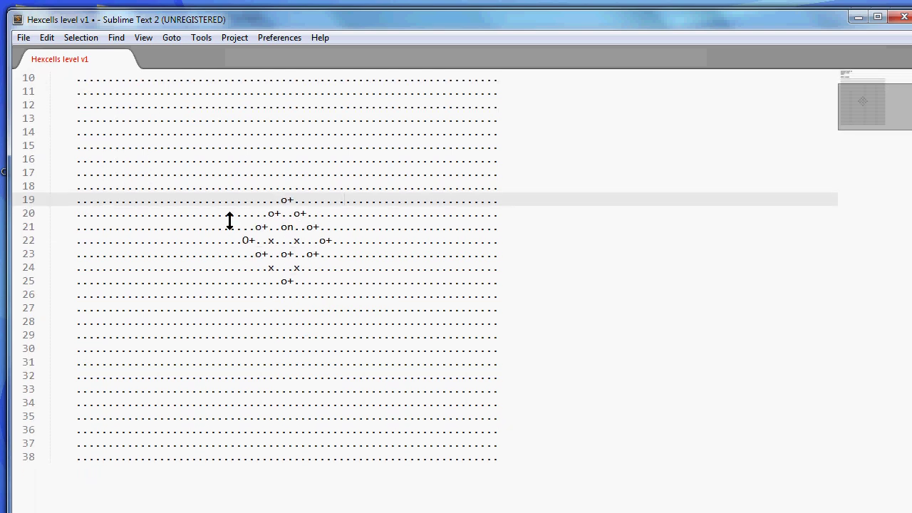
pyautogui.scroll(1, 234, 248)
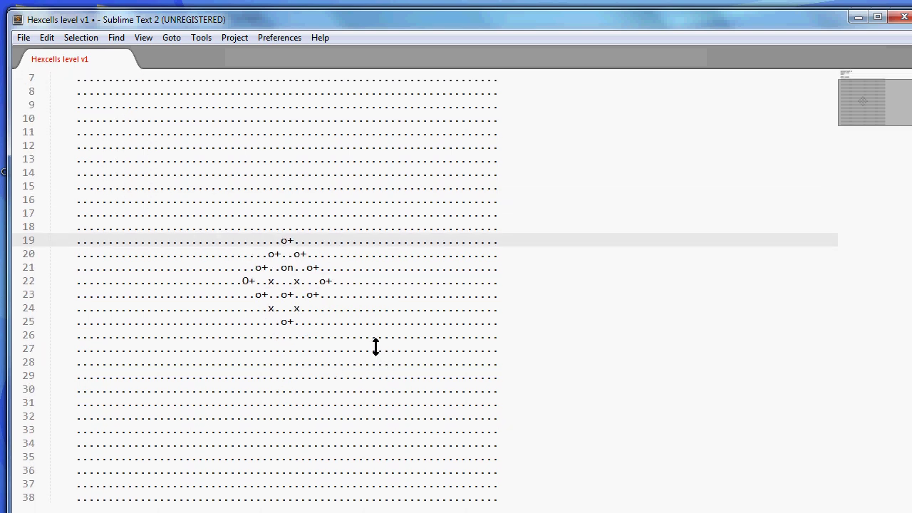
pyautogui.scroll(2, 374, 345)
pyautogui.click(542, 318)
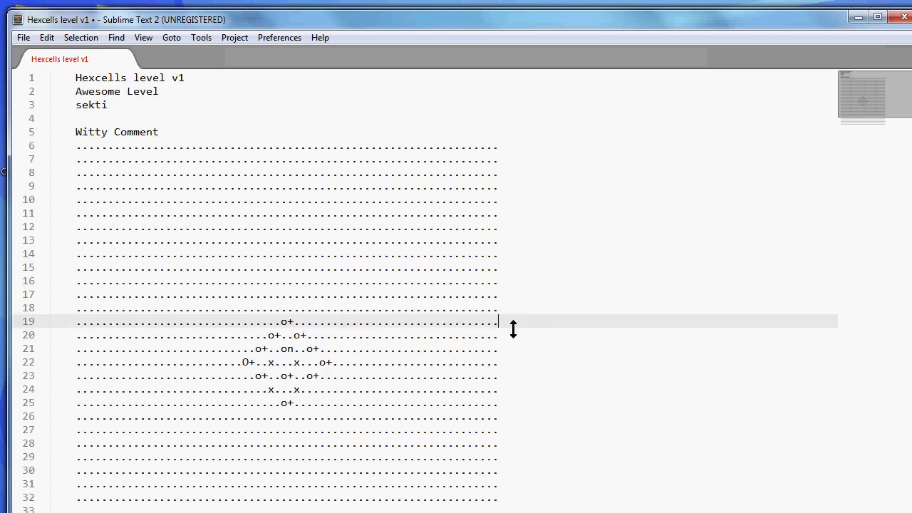
# Select all the level code, switch to the hexcellslevels subreddit in Firefox and start a new text post
pyautogui.hotkey('ctrl', 'a')
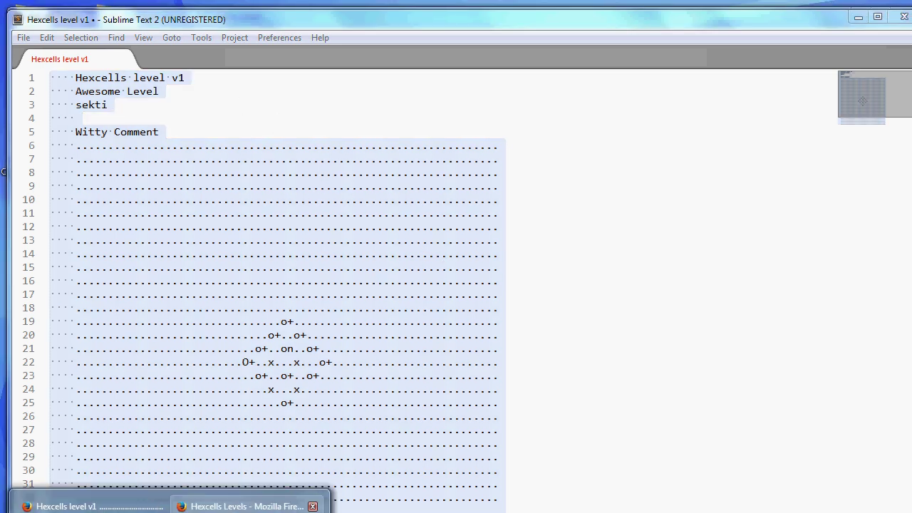
pyautogui.click(244, 499)
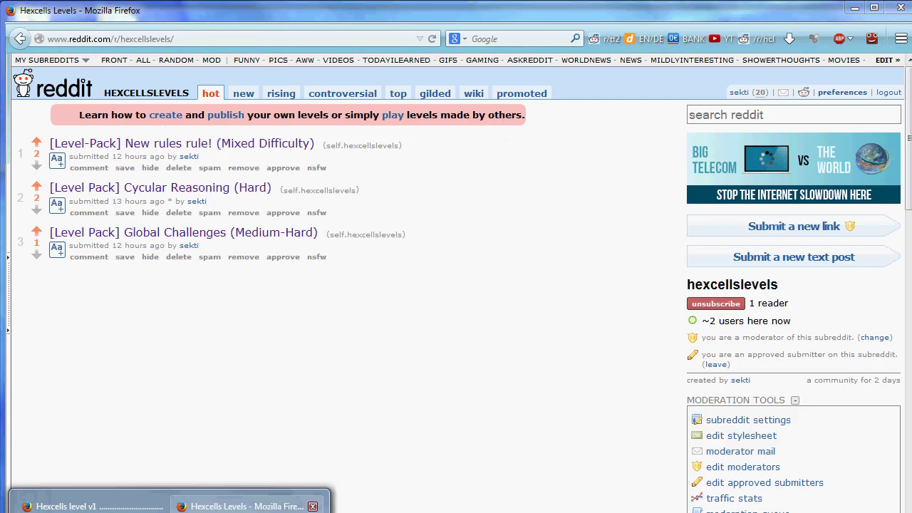
pyautogui.click(189, 38)
pyautogui.click(190, 38)
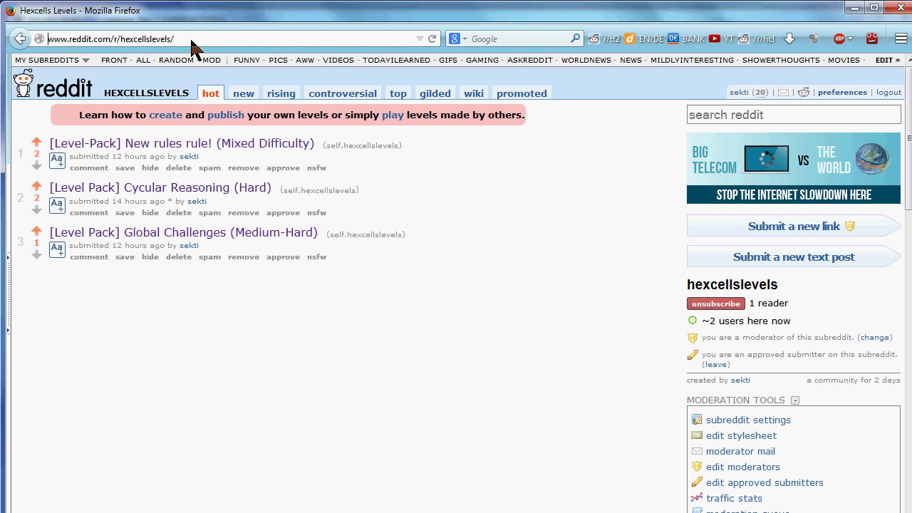
pyautogui.hotkey('ctrl', 'shift', 'Right')
pyautogui.hotkey('ctrl', 'shift', 'Right')
pyautogui.hotkey('ctrl', 'shift', 'Right')
pyautogui.hotkey('ctrl', 'shift', 'Right')
pyautogui.press('Right')
pyautogui.click(774, 264)
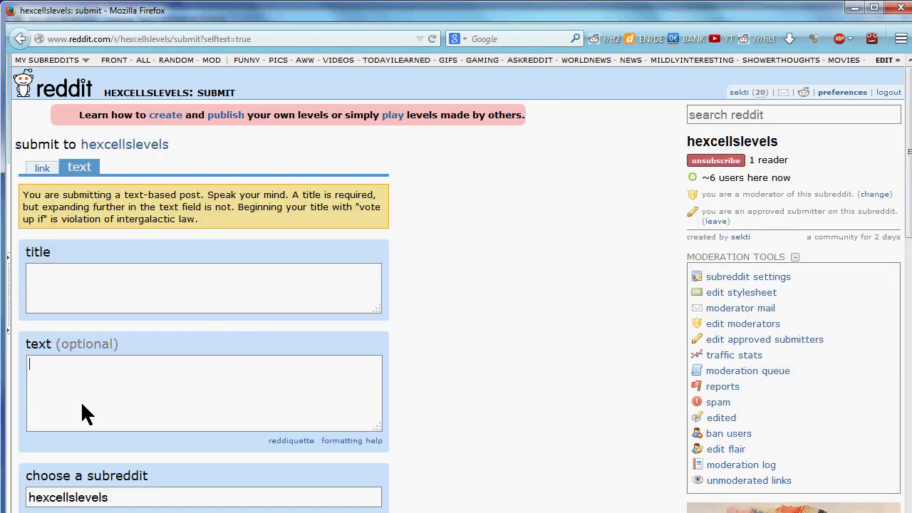
# Paste the level code into the post's text and title the post "My Awesome Level"
pyautogui.hotkey('ctrl', 'v')
pyautogui.click(101, 294)
pyautogui.write('My Awesome Level')
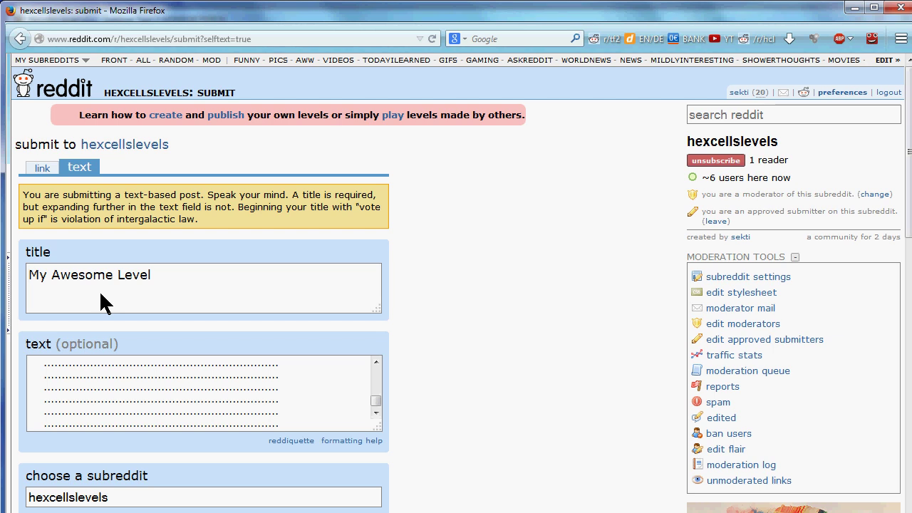
# Prefix the post title with the tag "[Level]"
pyautogui.write('[]')
pyautogui.press('Left')
pyautogui.write('Level')
pyautogui.press('Right')
pyautogui.press('Left')
pyautogui.press('Left')
pyautogui.hotkey('ctrl', 'shift', 'Left')
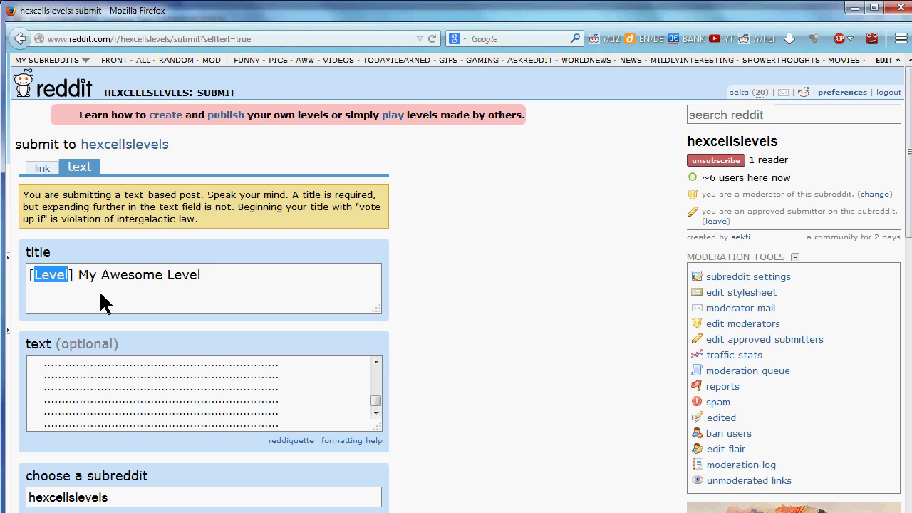
pyautogui.press('Right')
pyautogui.press('Right')
pyautogui.press('Left')
pyautogui.hotkey('ctrl', 'shift', 'Left')
pyautogui.press('End')
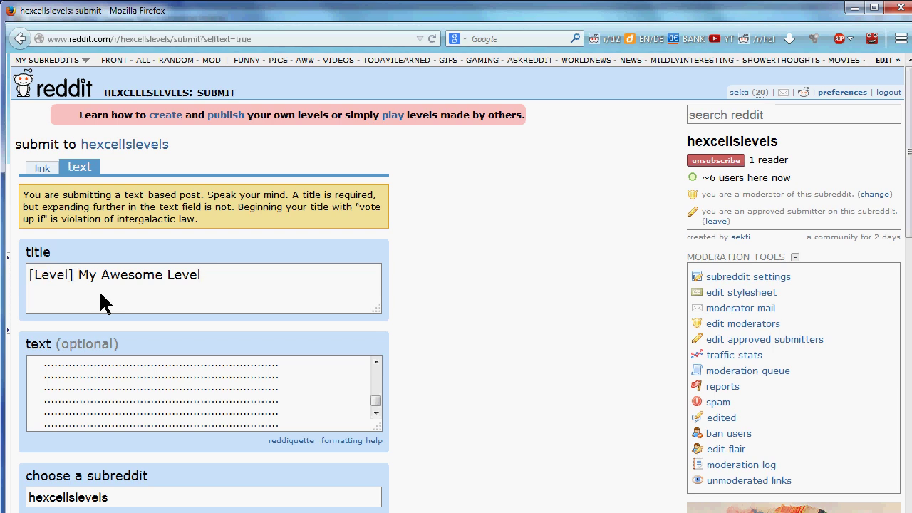
# Append the difficulty "(Simple)" to the end of the post title
pyautogui.write('()')
pyautogui.press('Left')
pyautogui.write('Simple')
# Add the line "Hey guys, check out my level!" above the level code in the post's text
pyautogui.click(151, 411)
pyautogui.hotkey('ctrl', 'Home')
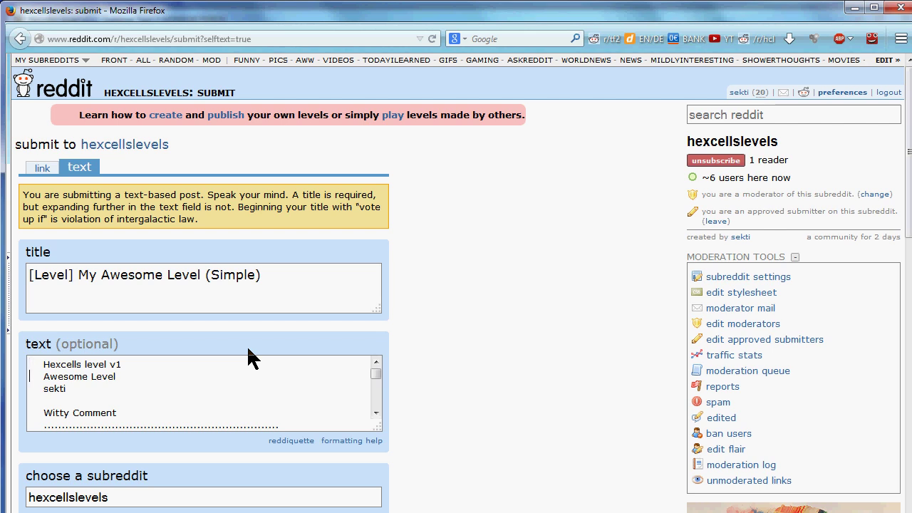
pyautogui.press('Return')
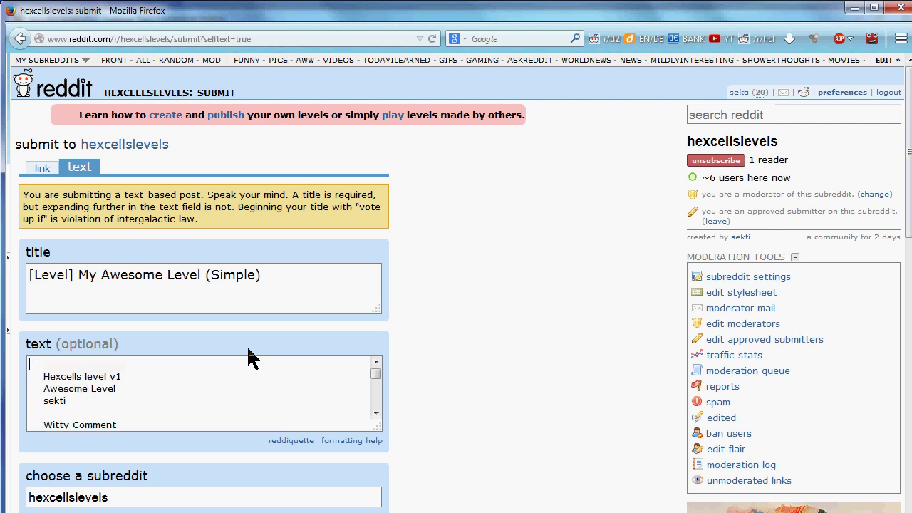
pyautogui.write('Hey, guy')
pyautogui.press('BackSpace')
pyautogui.press('BackSpace')
pyautogui.press('BackSpace')
pyautogui.press('BackSpace')
pyautogui.press('BackSpace')
pyautogui.write('guys ')
pyautogui.write(' check out my level!')
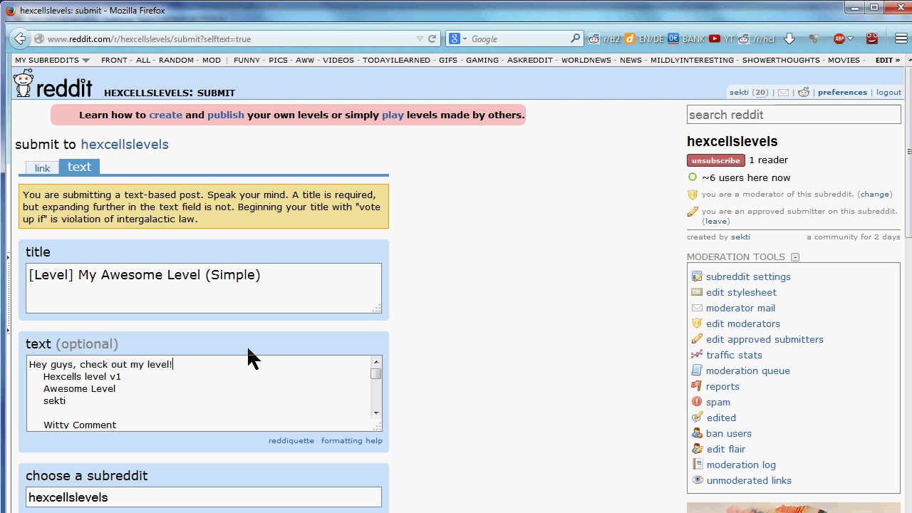
# Insert a "***" separator line between the greeting and the level code in the post's text
pyautogui.press('Return')
pyautogui.write('***')
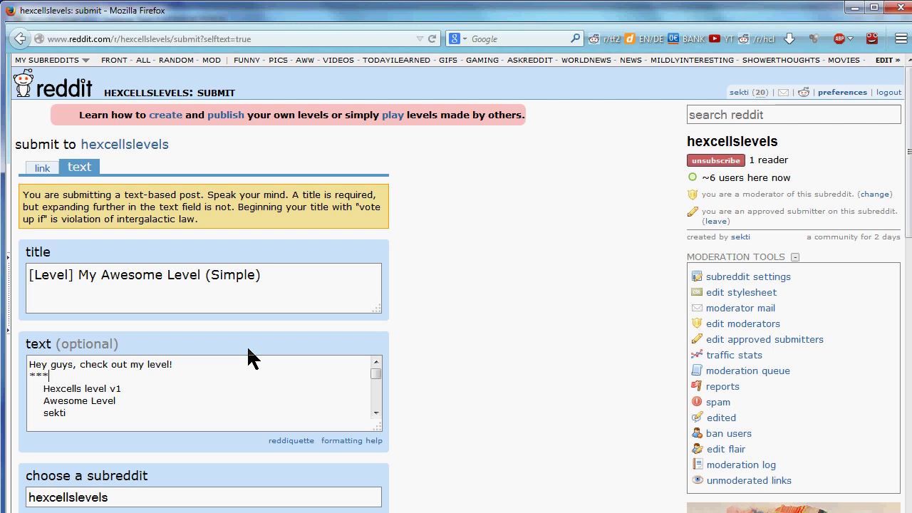
pyautogui.hotkey('shift', 'Home')
pyautogui.press('Down')
pyautogui.press('Up')
# Submit the finished text post to the hexcellslevels subreddit
pyautogui.scroll(-3, 453, 331)
pyautogui.scroll(1, 452, 336)
pyautogui.scroll(-1, 452, 336)
pyautogui.scroll(-3, 455, 344)
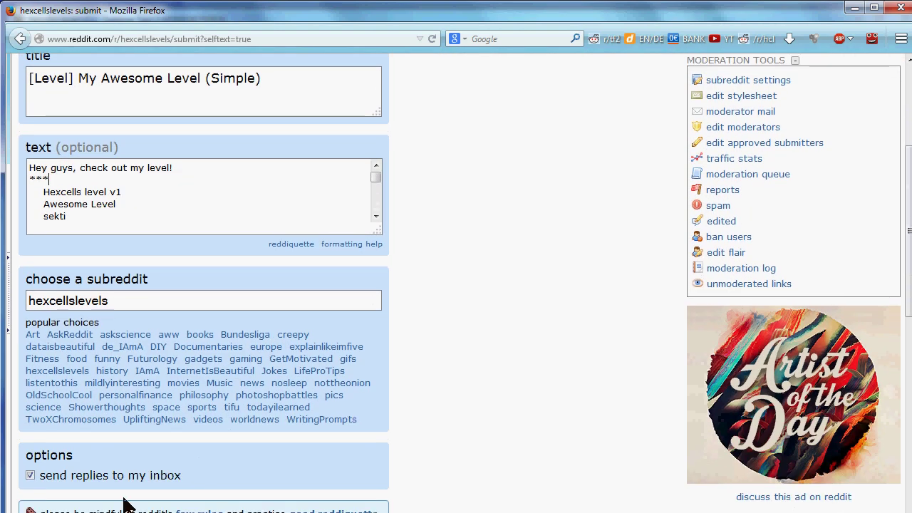
pyautogui.click(43, 349)
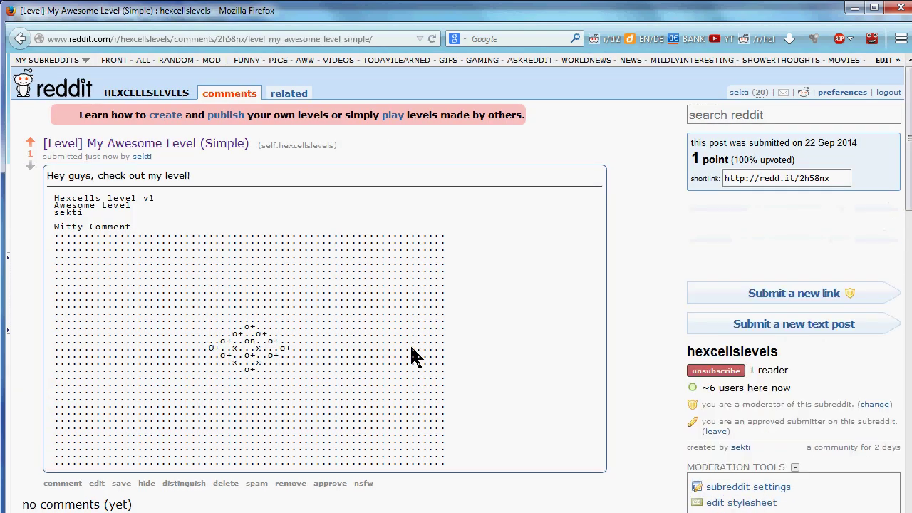
# Examine the published post's greeting line, separator, level code block and comment area
pyautogui.moveTo(46, 178); pyautogui.dragTo(240, 178)
pyautogui.click(226, 176)
pyautogui.click(49, 178)
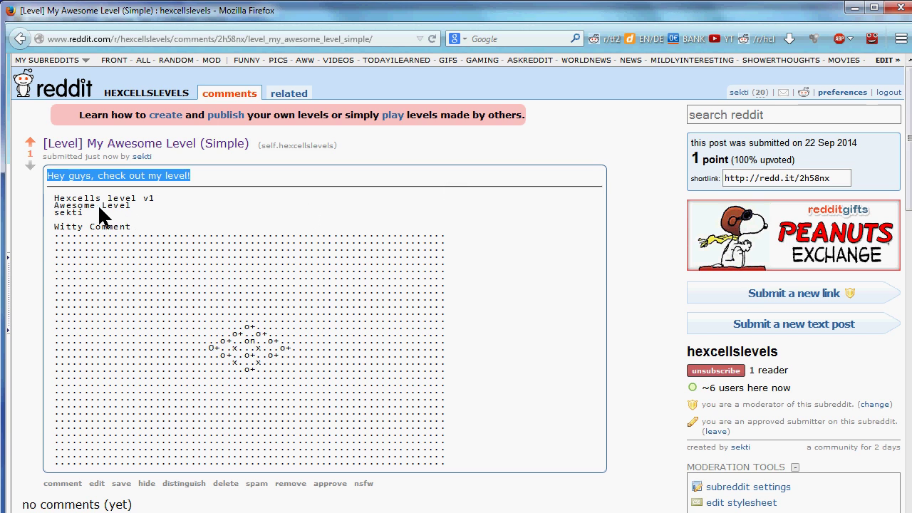
pyautogui.moveTo(53, 201)
pyautogui.mouseDown()
pyautogui.moveTo(324, 344)
pyautogui.moveTo(460, 451)
pyautogui.moveTo(472, 478)
pyautogui.moveTo(489, 482)
pyautogui.moveTo(92, 267)
pyautogui.moveTo(40, 189)
pyautogui.mouseUp()
pyautogui.click(473, 476)
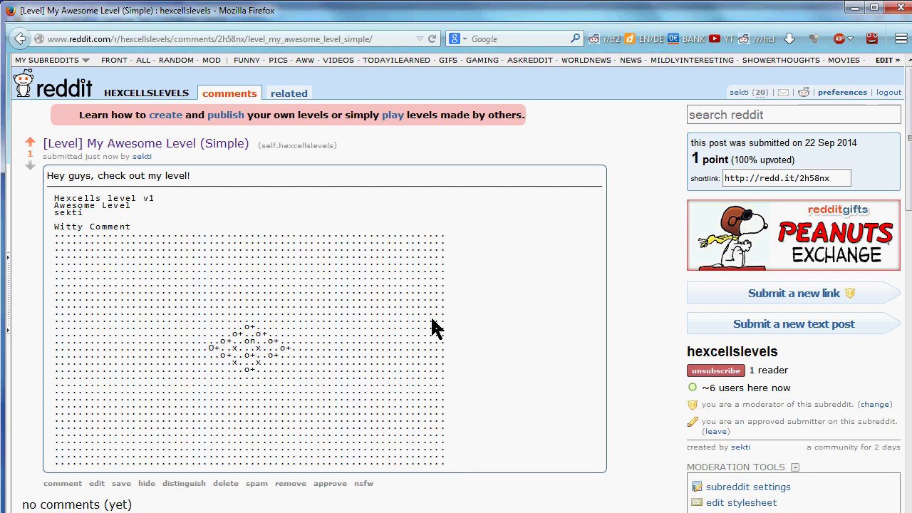
pyautogui.scroll(-3, 435, 324)
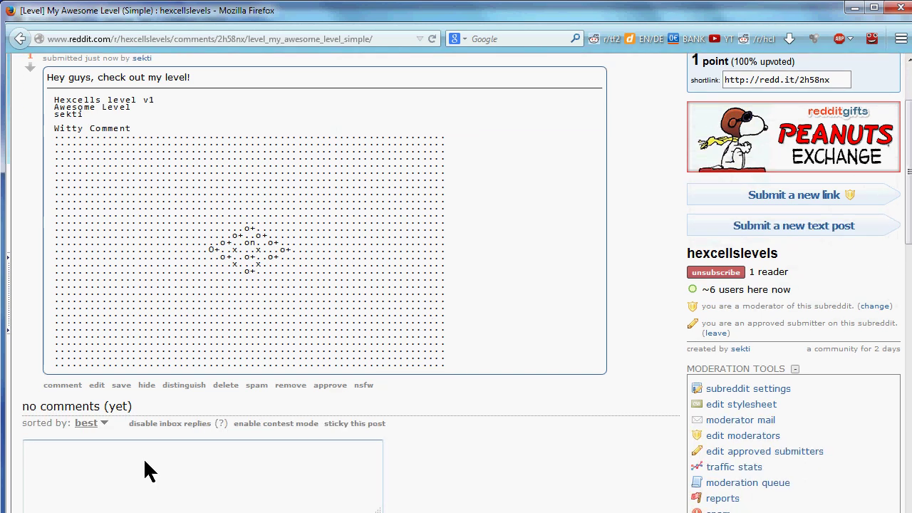
pyautogui.scroll(-3, 146, 463)
pyautogui.scroll(6, 119, 382)
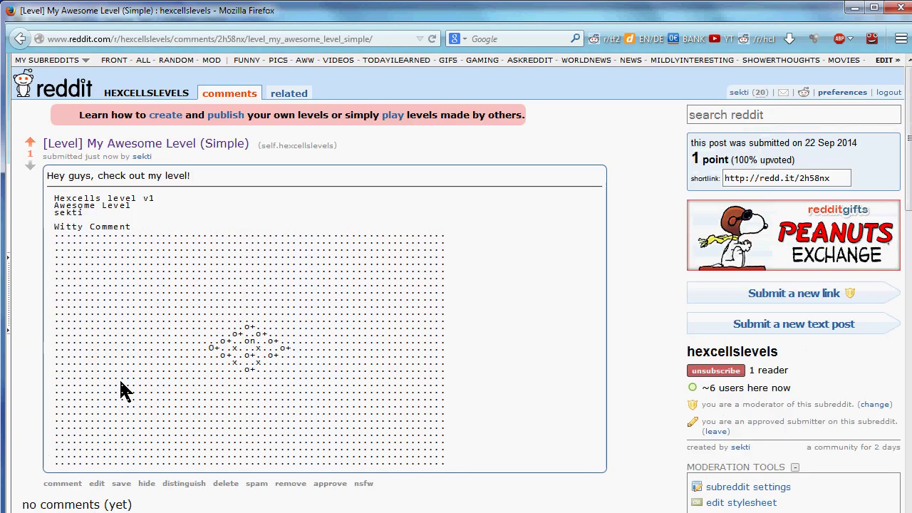
# Downvote the published "[Level] My Awesome Level (Simple)" post
pyautogui.click(30, 165)
pyautogui.scroll(-3, 575, 404)
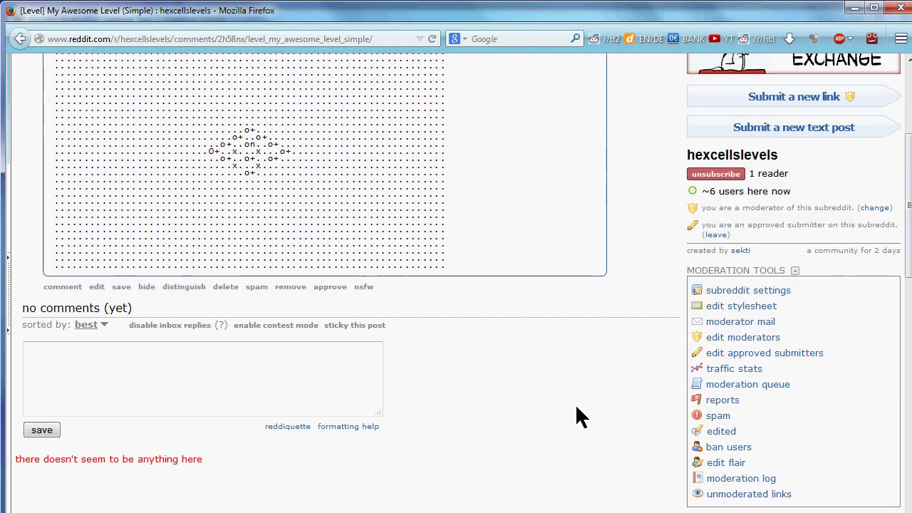
pyautogui.scroll(3, 577, 401)
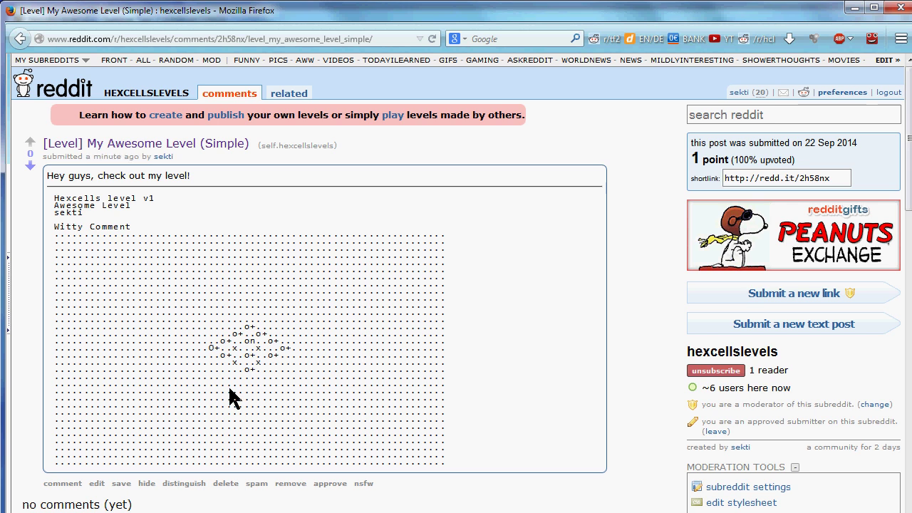
# Highlight the whole level code block in the post, from "Hexcells level v1" to the last row, and clear the selection
pyautogui.moveTo(54, 197); pyautogui.dragTo(461, 472)
pyautogui.click(463, 472)
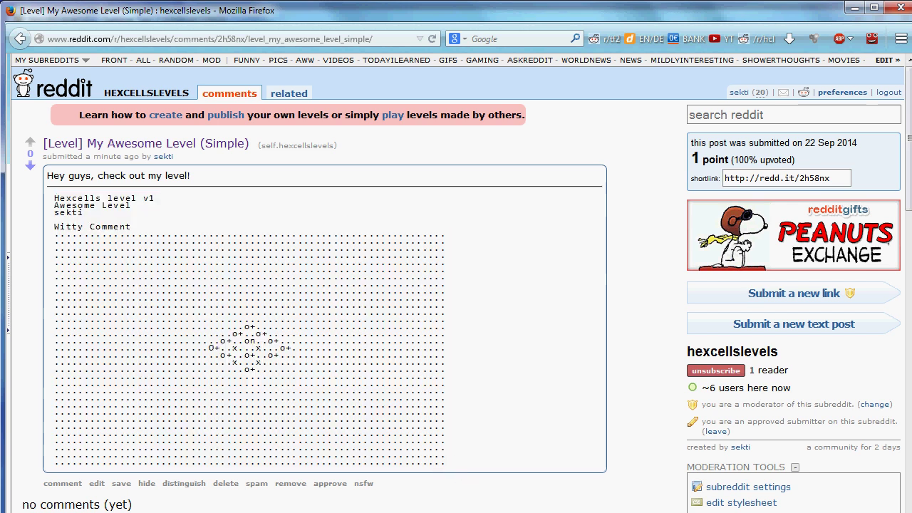
# Switch to SixCells Editor and start saving the level as a new file of type "Hexcells level (*.hexcells)" in the sixcells folder
pyautogui.click(498, 510)
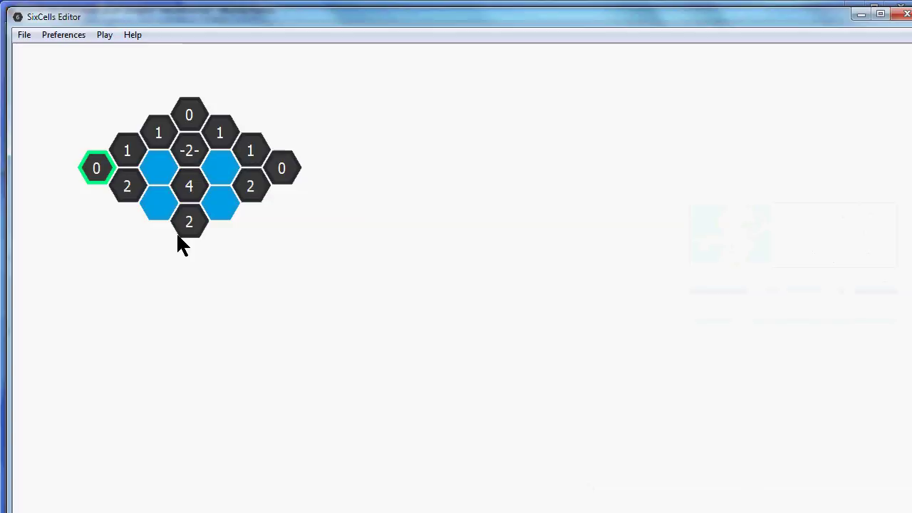
pyautogui.click(20, 39)
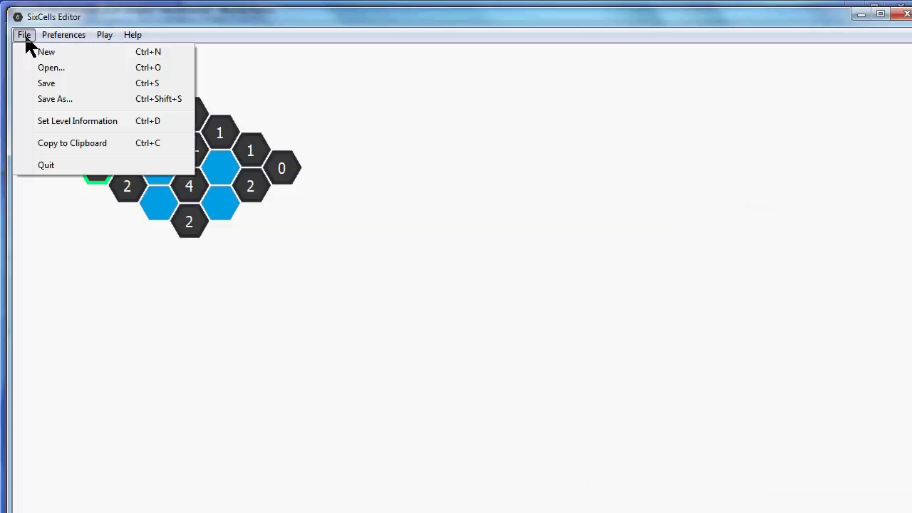
pyautogui.click(45, 99)
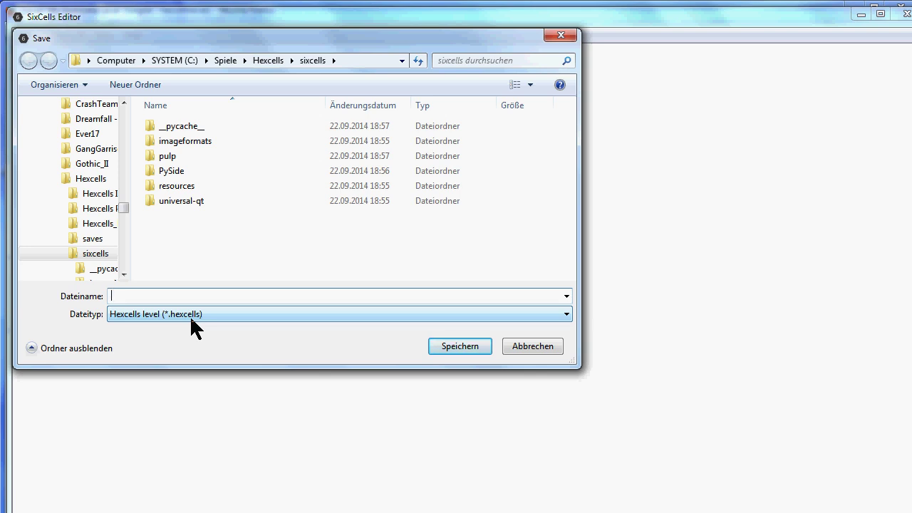
pyautogui.click(189, 315)
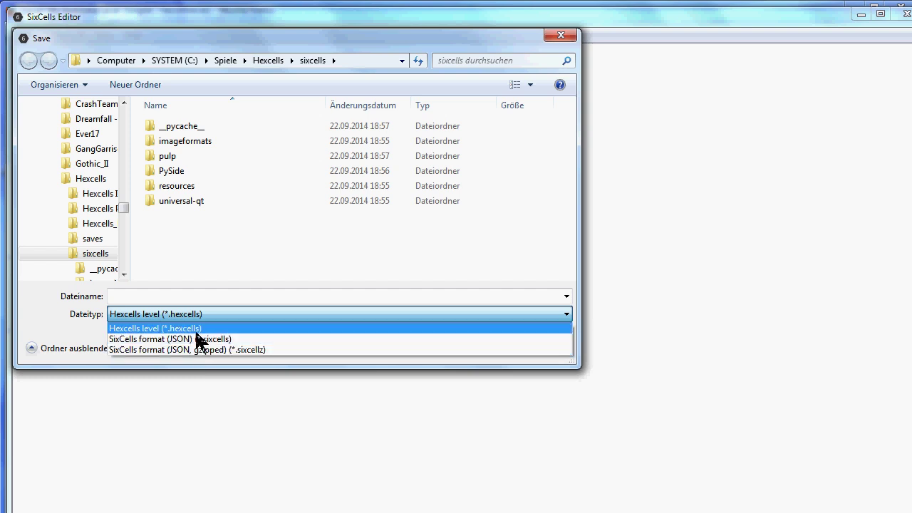
pyautogui.click(196, 332)
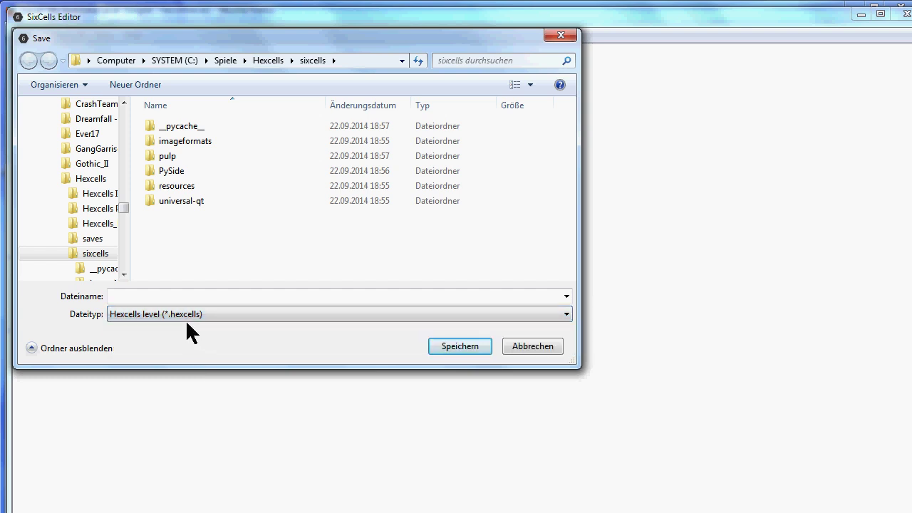
pyautogui.click(184, 298)
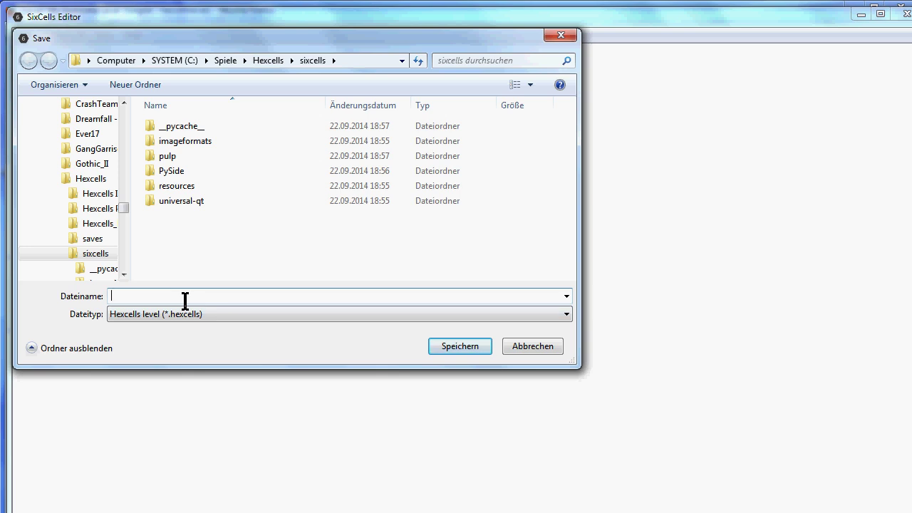